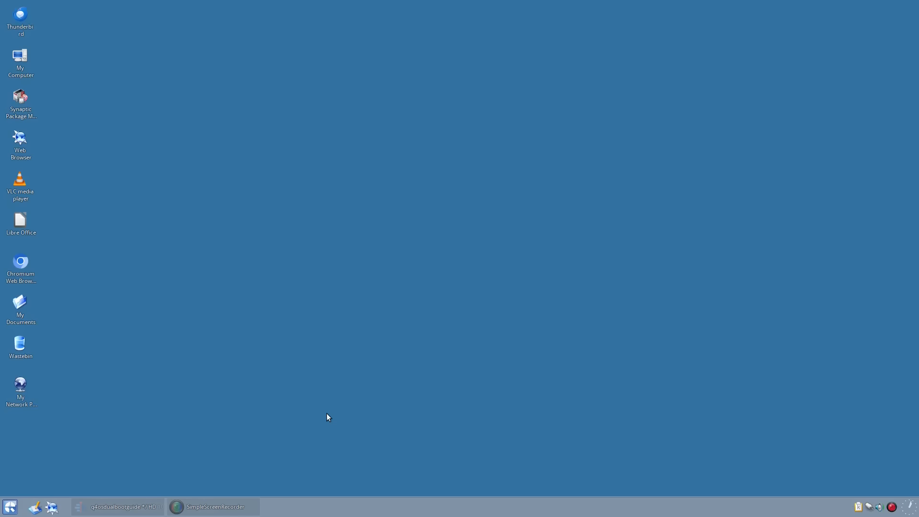
pyautogui.click(12, 509)
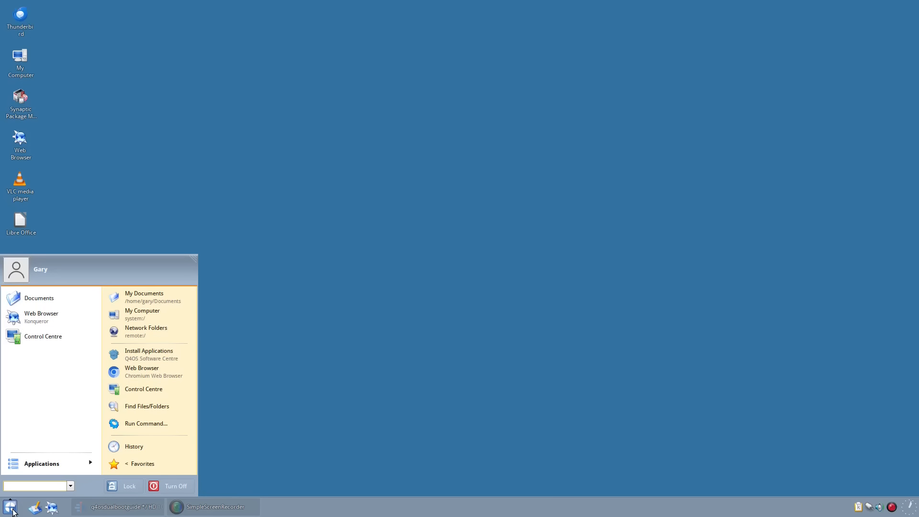
pyautogui.click(47, 465)
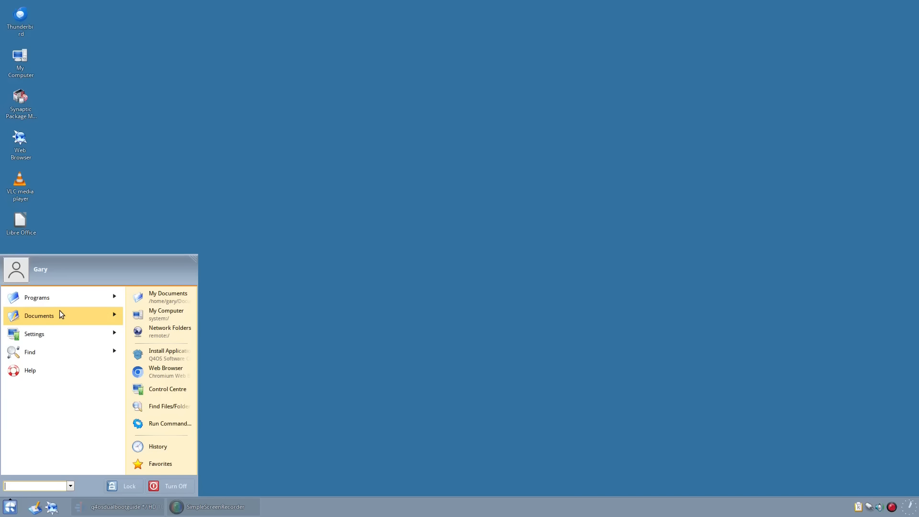
pyautogui.click(61, 297)
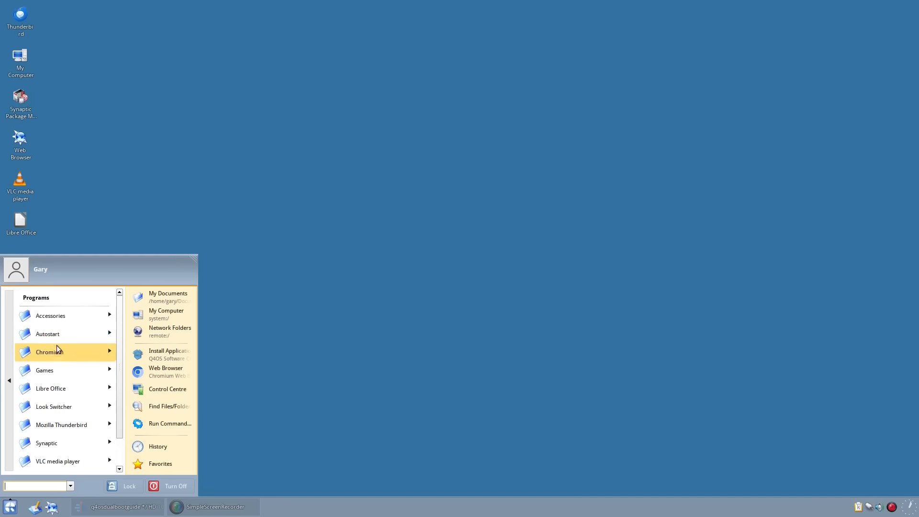
pyautogui.click(50, 371)
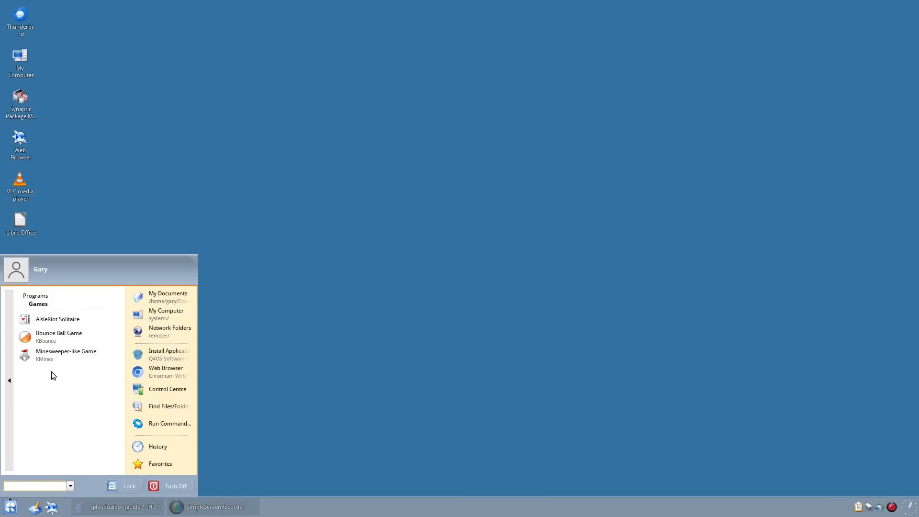
pyautogui.click(364, 368)
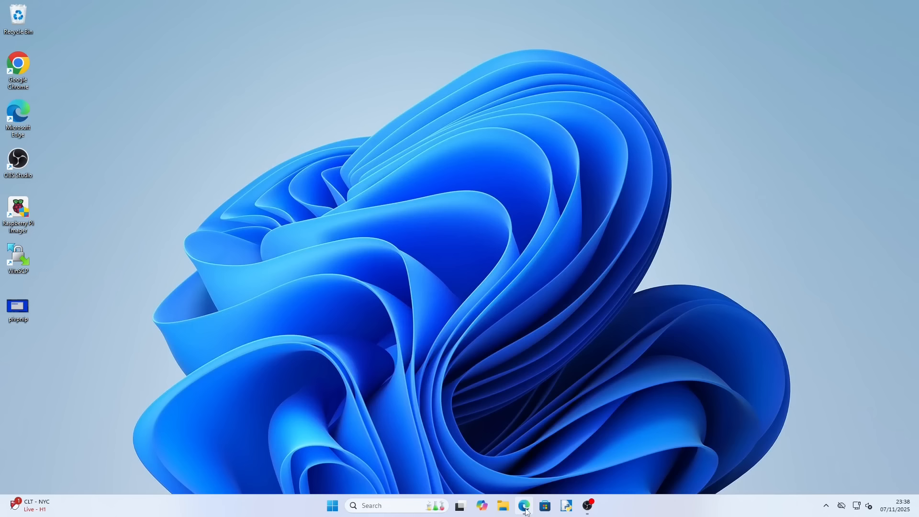
# Step: Switch to Microsoft Edge and open the Downloads page of the Q4OS website
pyautogui.click(525, 506)
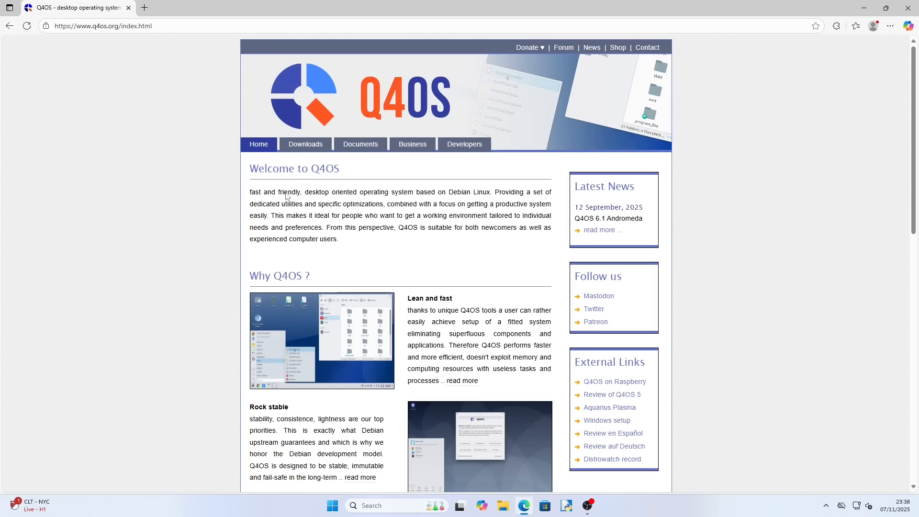
pyautogui.click(168, 27)
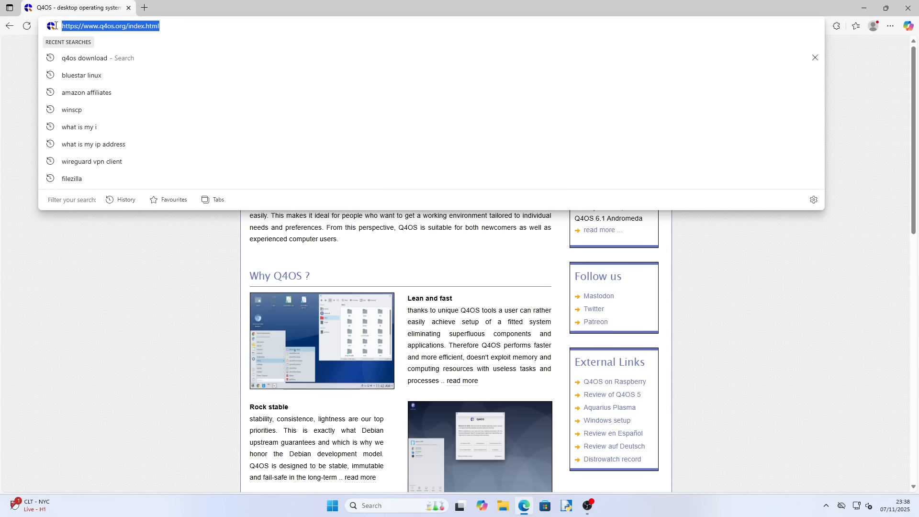
pyautogui.click(124, 285)
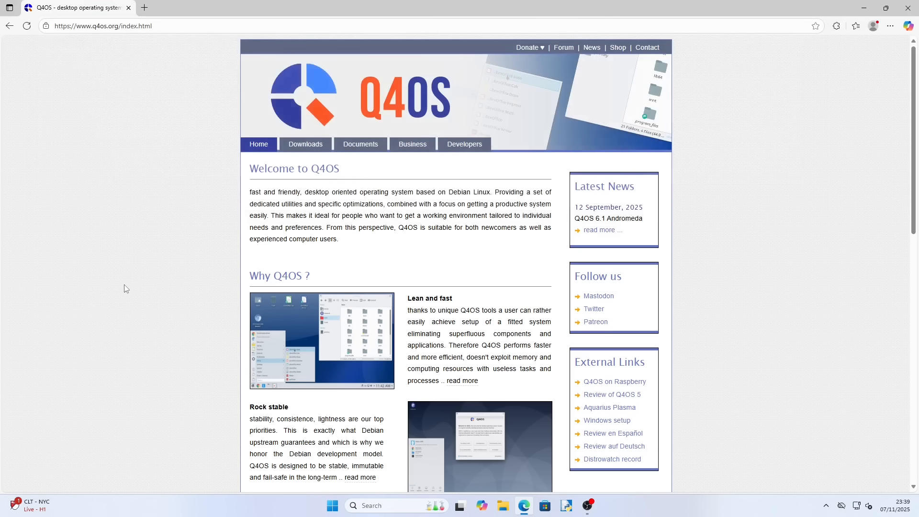
pyautogui.click(303, 146)
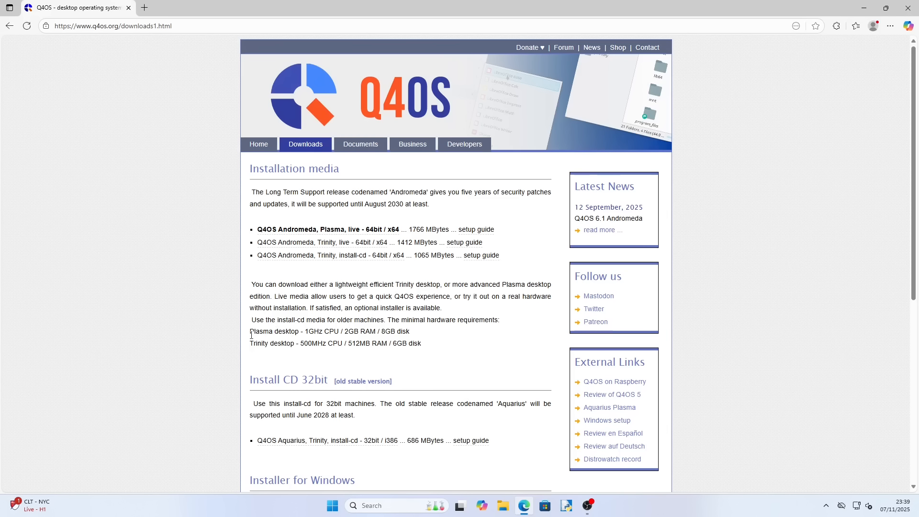
# Step: Highlight the minimal hardware requirements for the Plasma desktop and for the Trinity desktop on the Q4OS page
pyautogui.moveTo(250, 332); pyautogui.dragTo(416, 332)
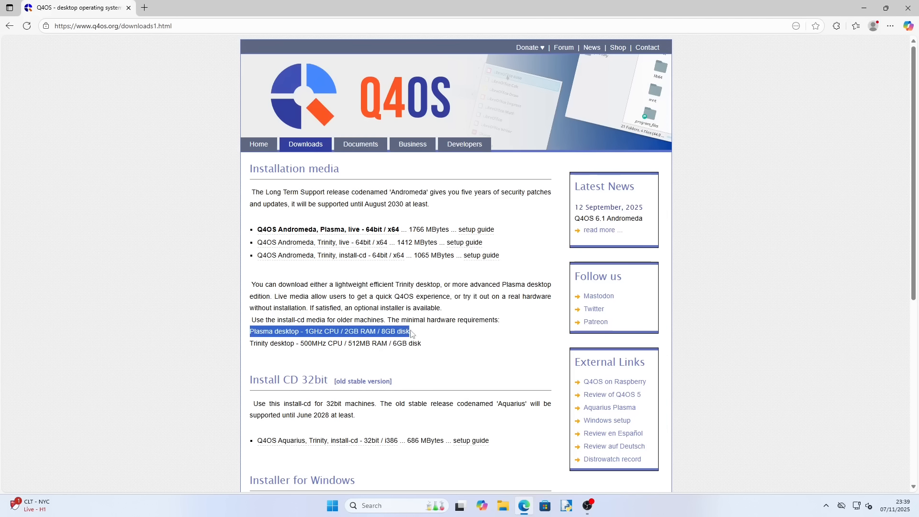
pyautogui.click(251, 340)
pyautogui.moveTo(250, 340); pyautogui.dragTo(421, 343)
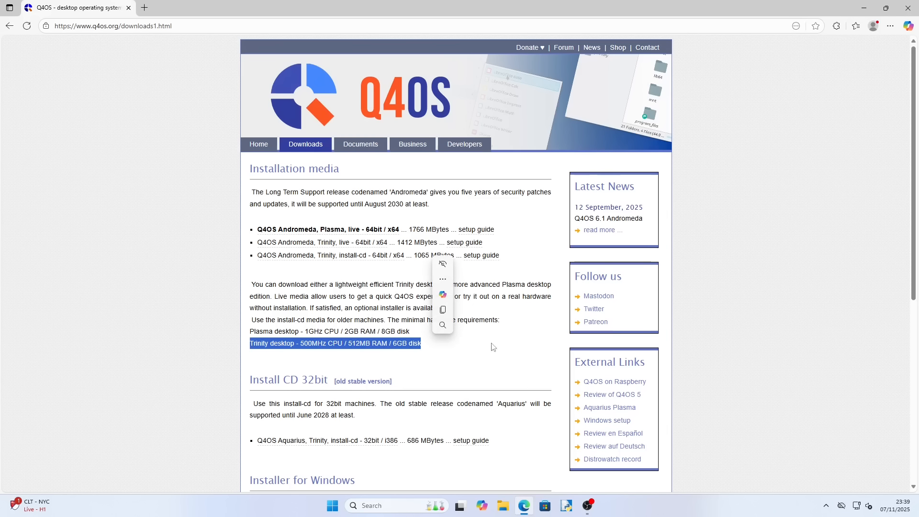
pyautogui.click(511, 349)
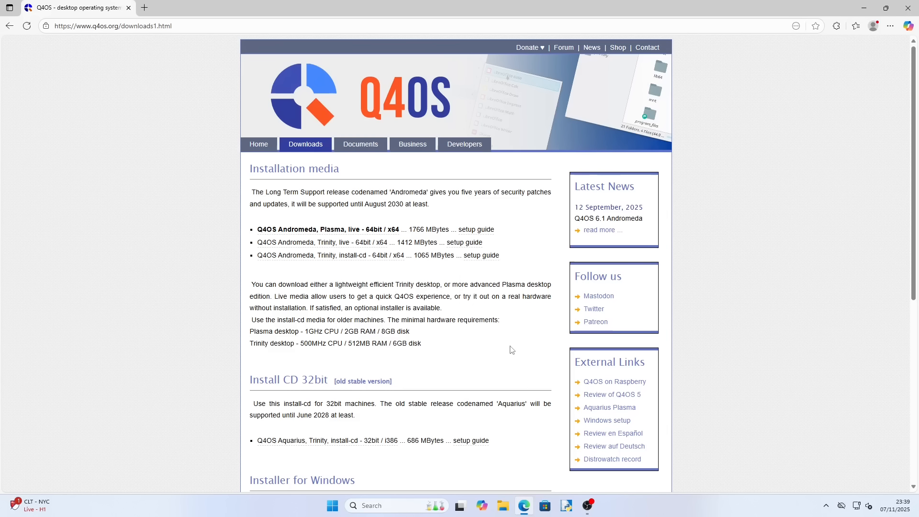
# Step: Download the Q4OS Andromeda, Trinity, live 64bit image, skipping the donation
pyautogui.click(348, 243)
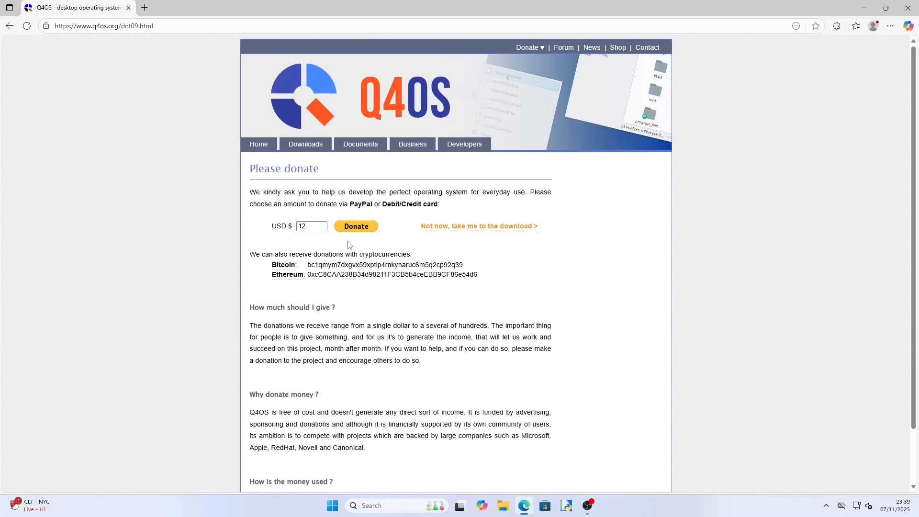
pyautogui.click(448, 228)
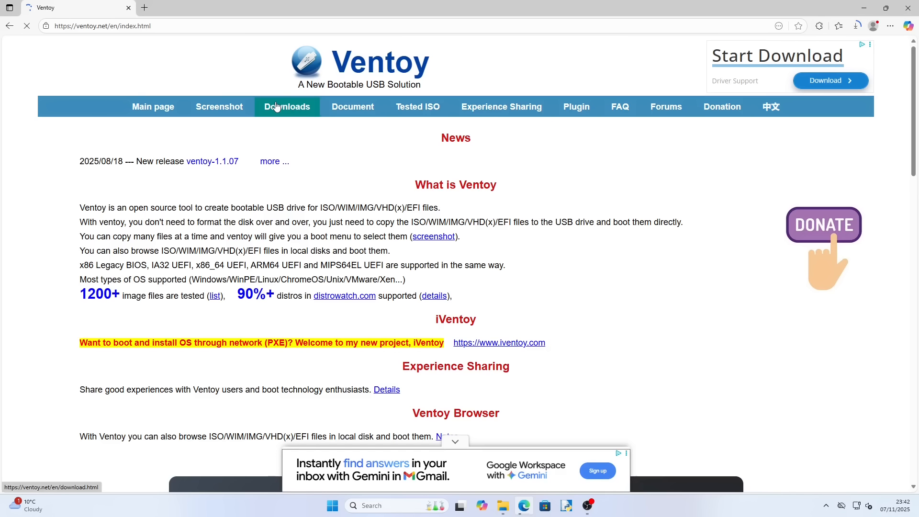
# Step: Download ventoy-1.1.07-windows.zip from Ventoy's SourceForge files page and minimize the browser
pyautogui.click(276, 106)
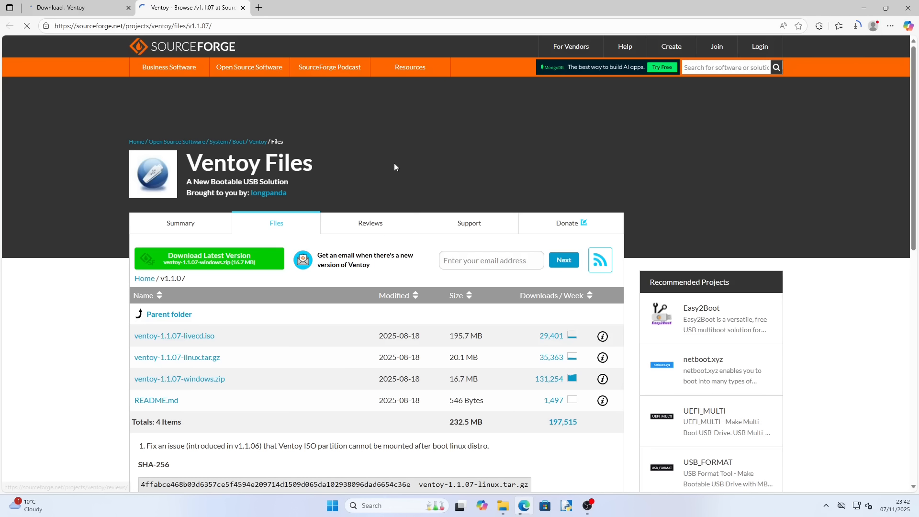
pyautogui.click(225, 263)
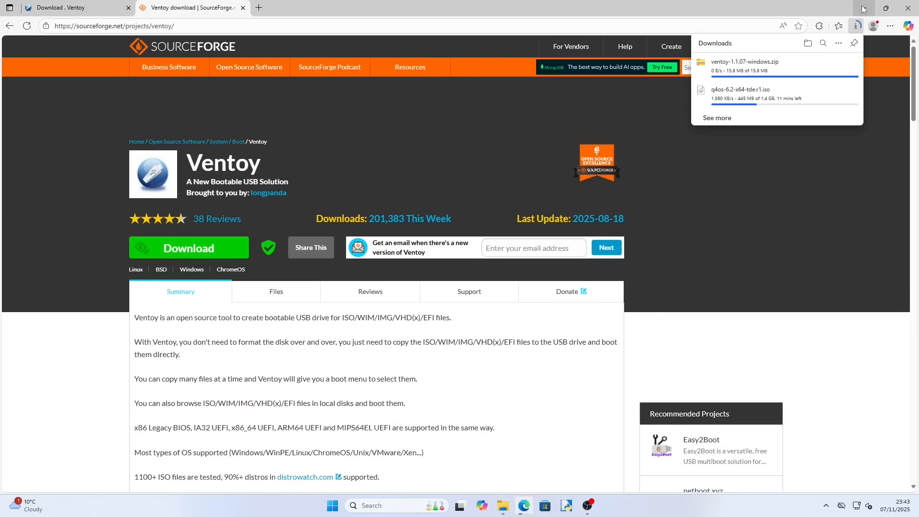
pyautogui.click(864, 9)
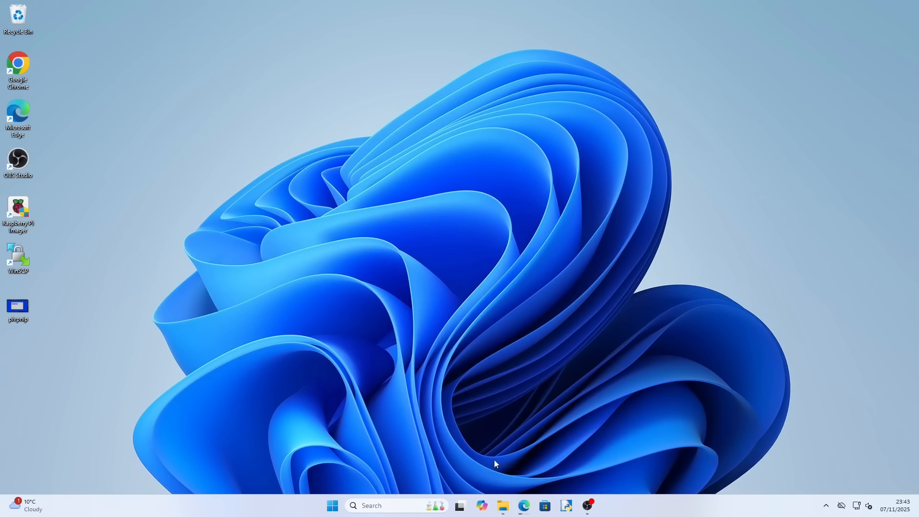
# Step: Open the ventoy-1.1.07-windows archive from the Downloads folder in File Explorer and extract it to the suggested ventoy-1.1.07-windows folder
pyautogui.click(502, 506)
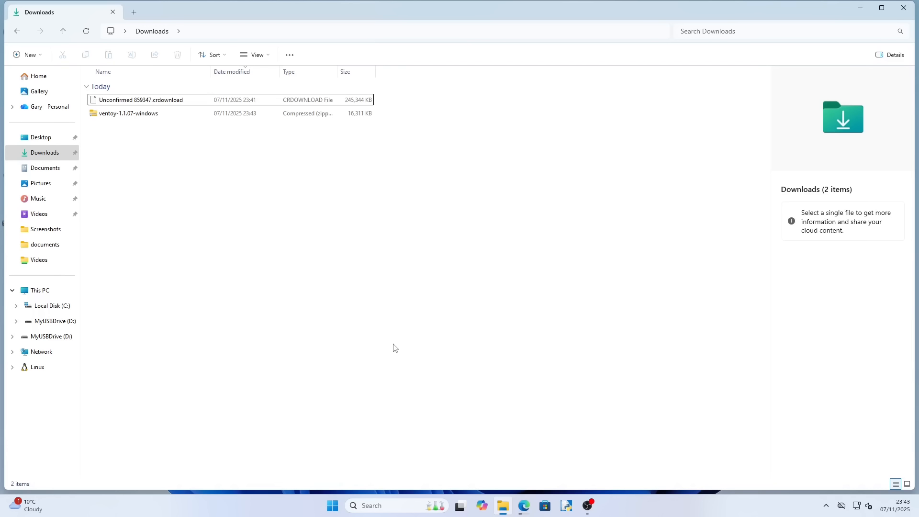
pyautogui.click(148, 115)
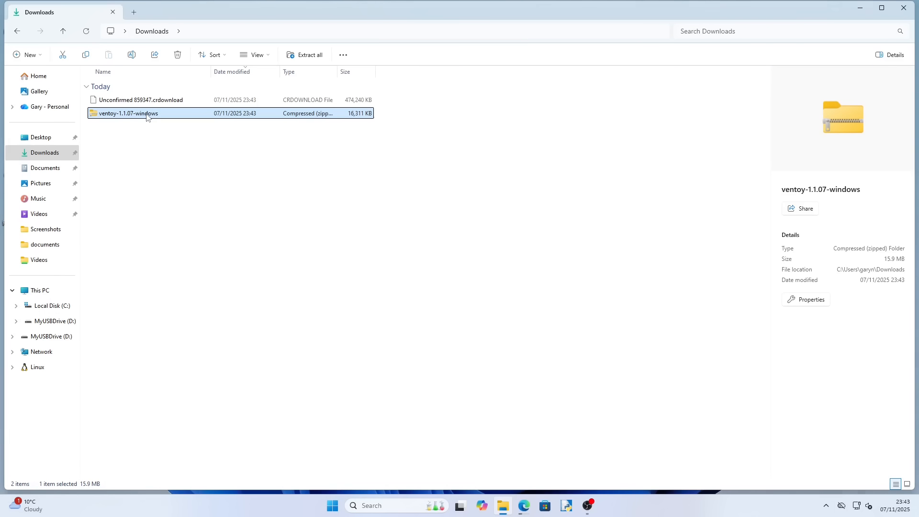
pyautogui.doubleClick(147, 116)
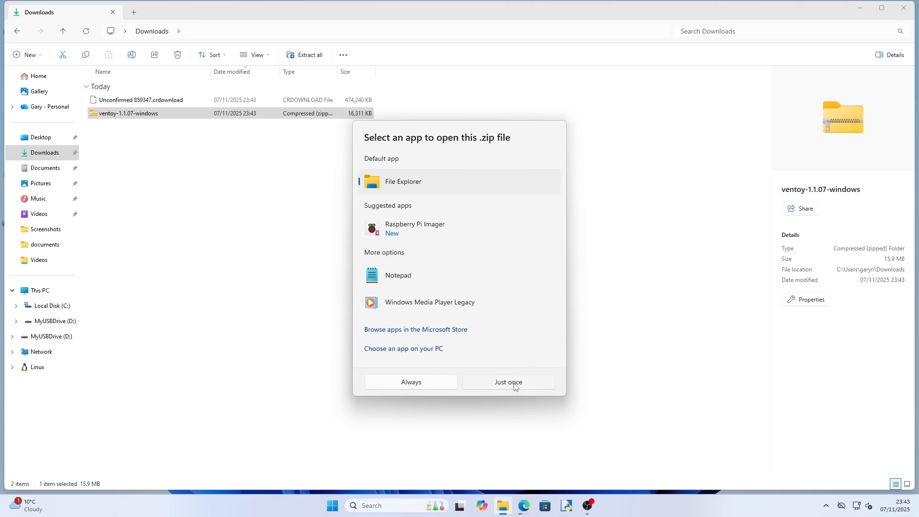
pyautogui.click(515, 387)
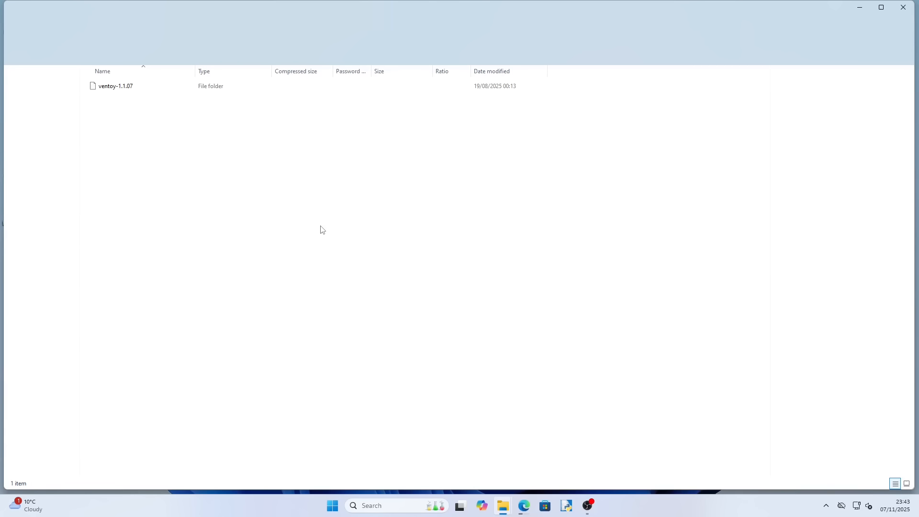
pyautogui.click(120, 86)
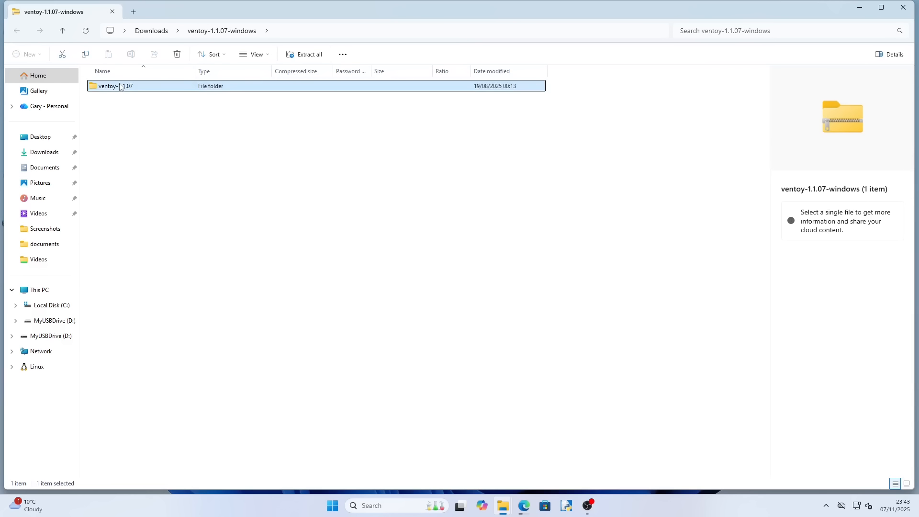
pyautogui.click(306, 54)
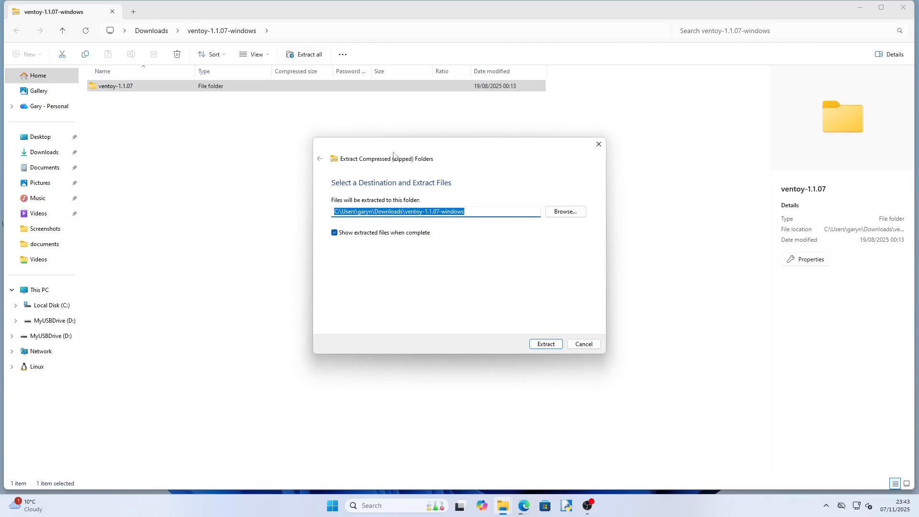
pyautogui.click(546, 344)
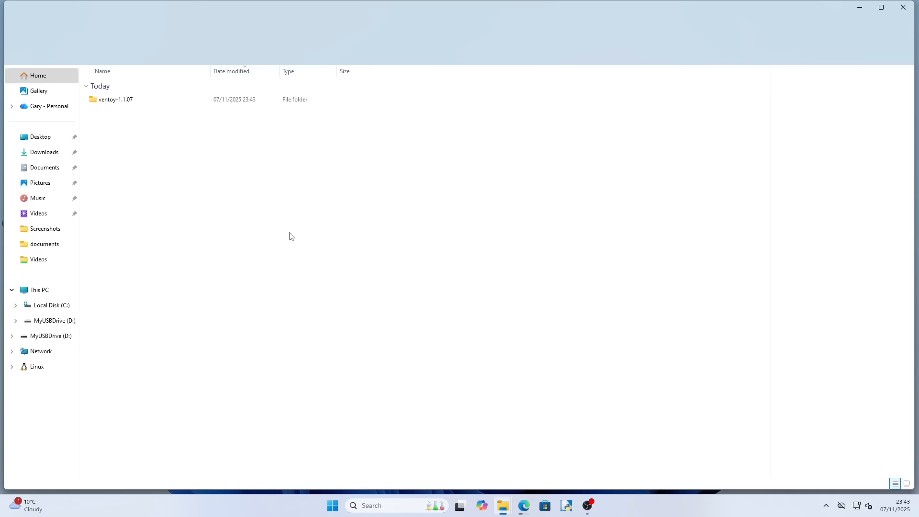
# Step: Launch Ventoy2Disk from the extracted ventoy-1.1.07 folder and keep the 120GB Integral Portable SSD as the target device
pyautogui.doubleClick(120, 99)
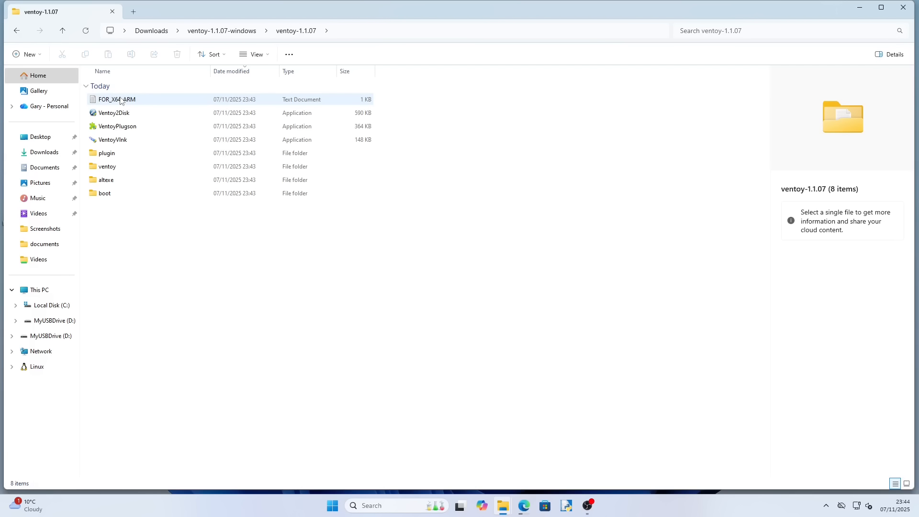
pyautogui.click(114, 113)
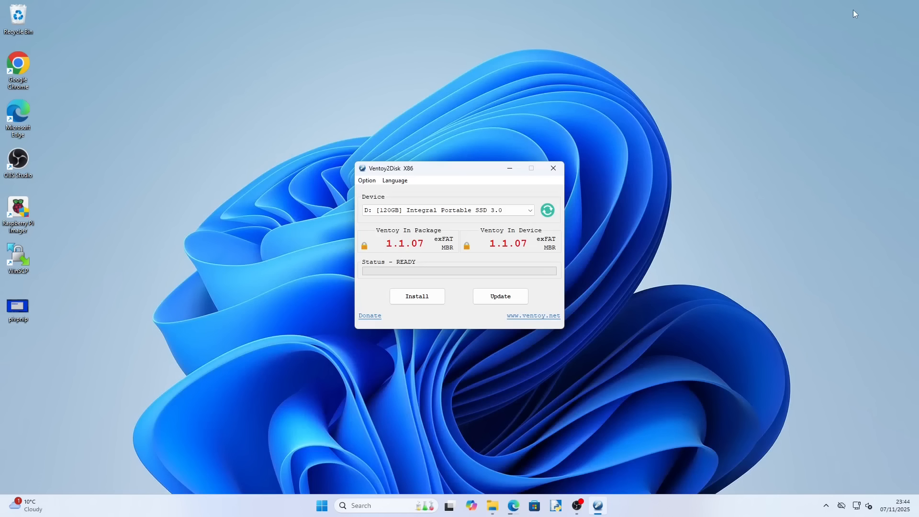
pyautogui.click(530, 214)
pyautogui.click(531, 213)
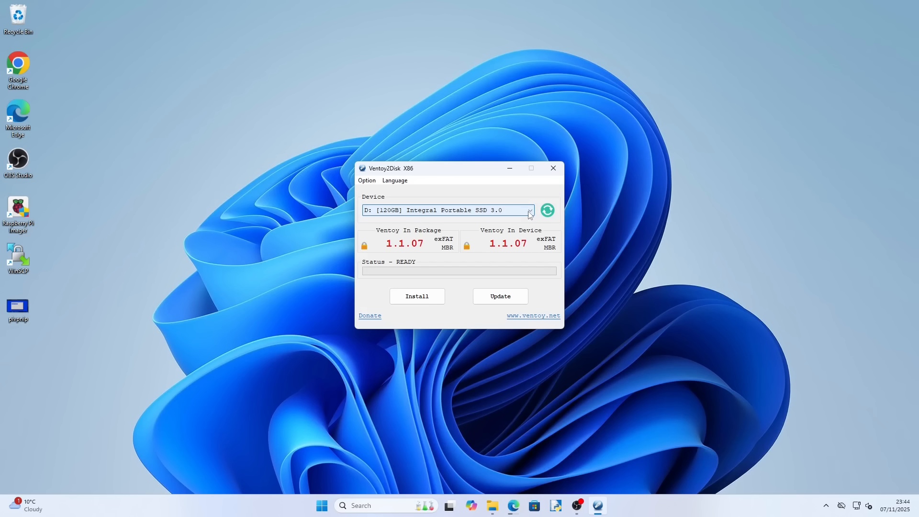
# Step: Install Ventoy on the selected drive, confirming the data loss with YES and accepting the format, and close Ventoy2Disk
pyautogui.click(422, 296)
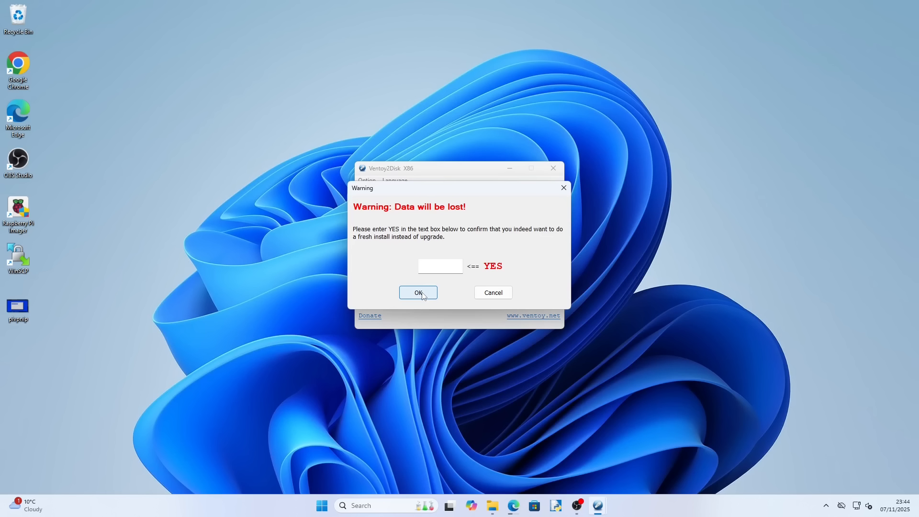
pyautogui.click(433, 268)
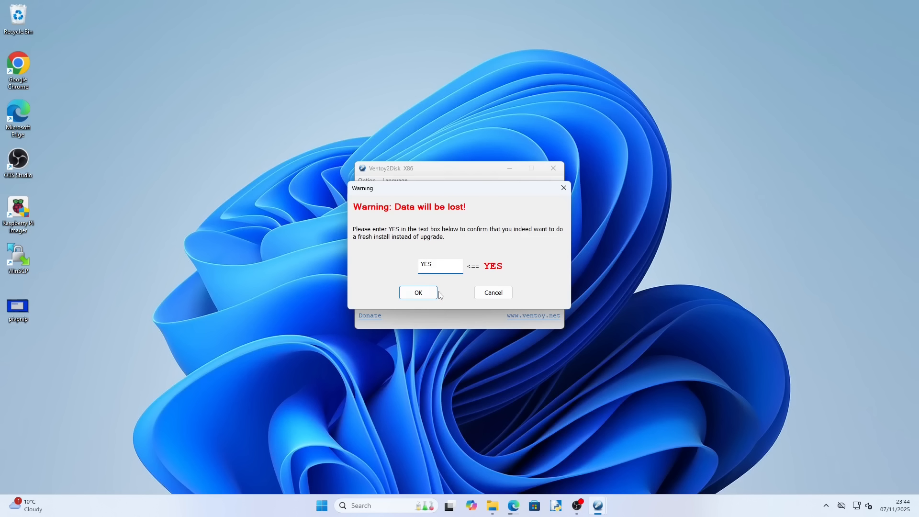
pyautogui.click(424, 293)
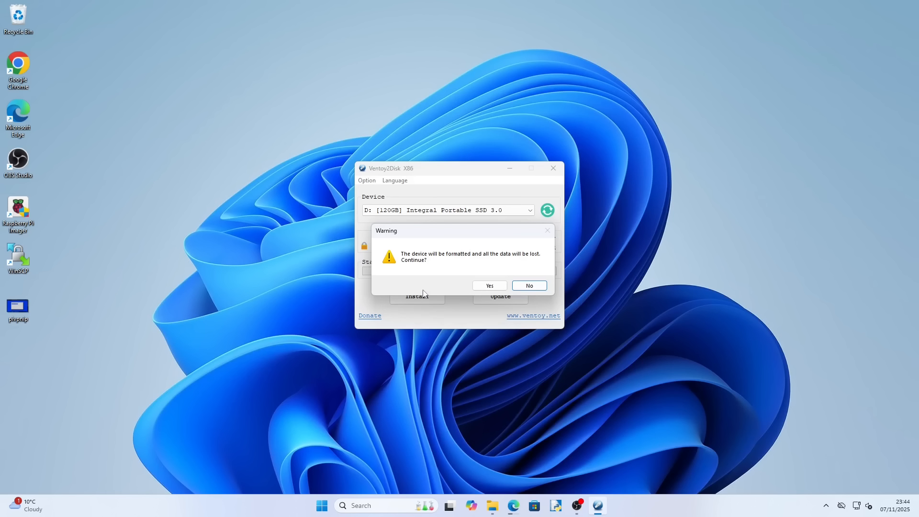
pyautogui.click(483, 286)
pyautogui.click(484, 286)
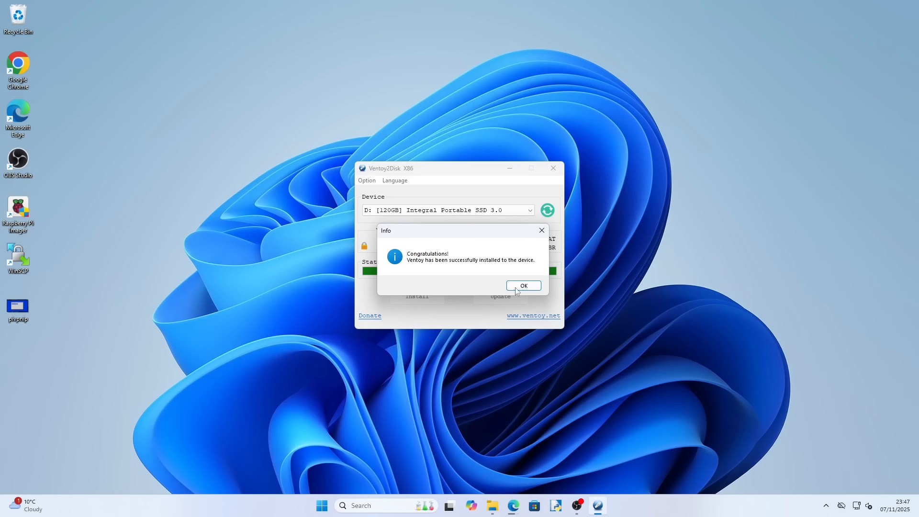
pyautogui.click(516, 289)
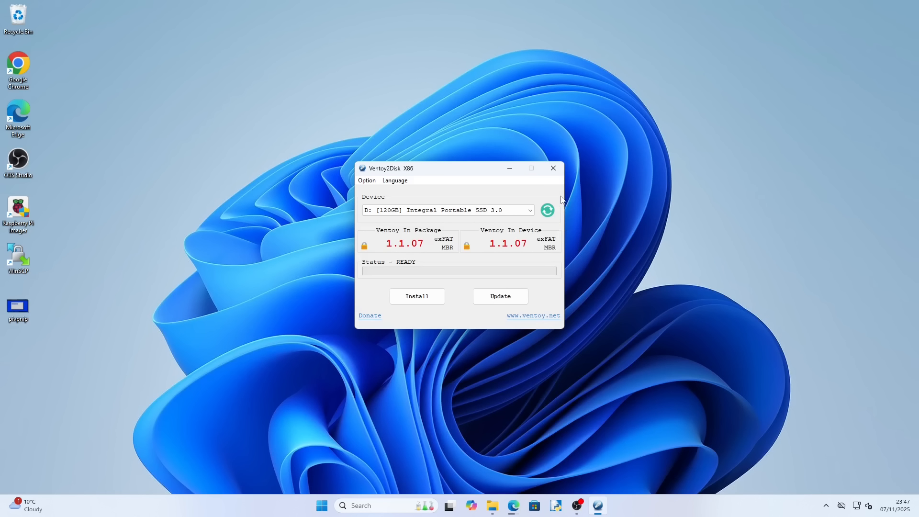
pyautogui.click(553, 168)
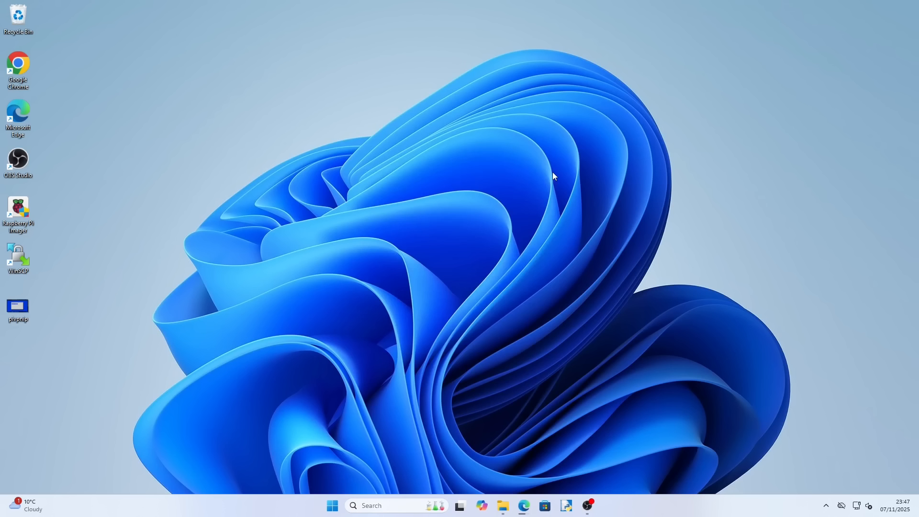
# Step: Search Windows for "disk" and open Create and format hard disk partitions
pyautogui.click(331, 509)
pyautogui.write('disk')
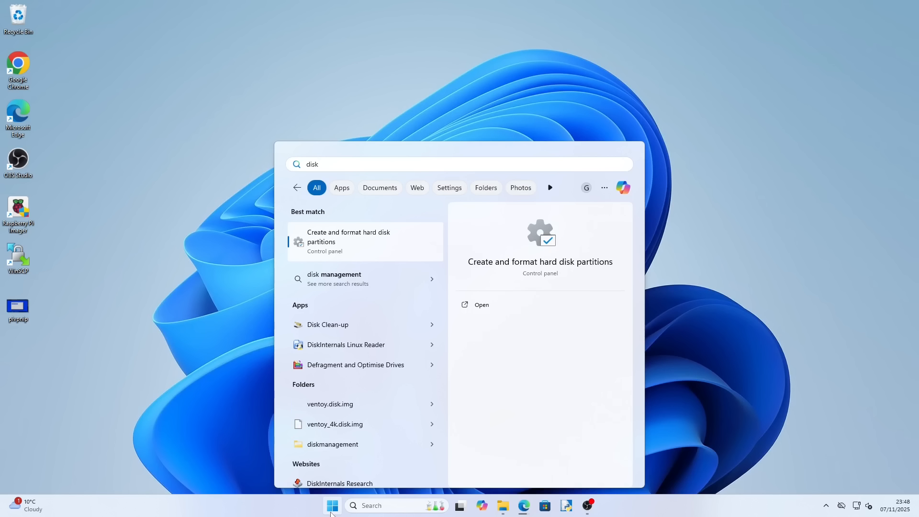
pyautogui.click(362, 237)
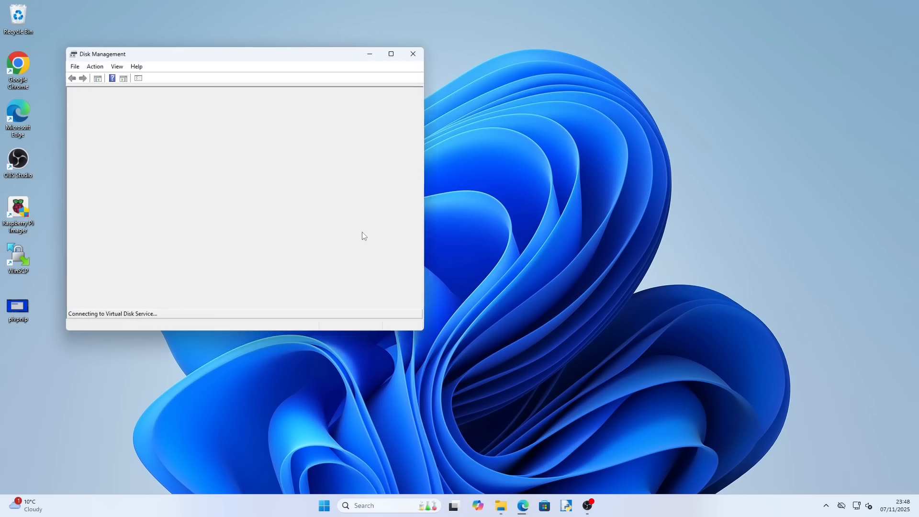
# Step: Shrink the C: volume on Disk 1 by 100000 MB in Disk Management
pyautogui.moveTo(267, 60); pyautogui.dragTo(485, 117)
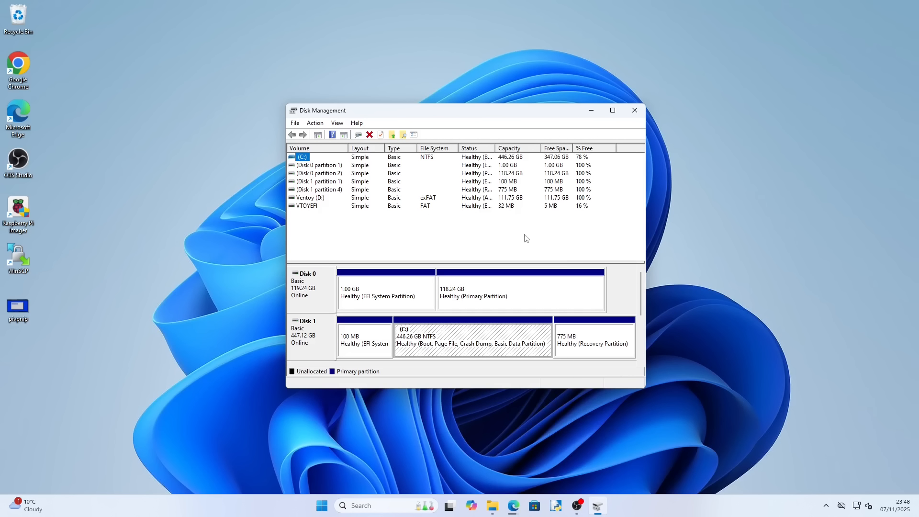
pyautogui.moveTo(641, 283); pyautogui.dragTo(640, 307)
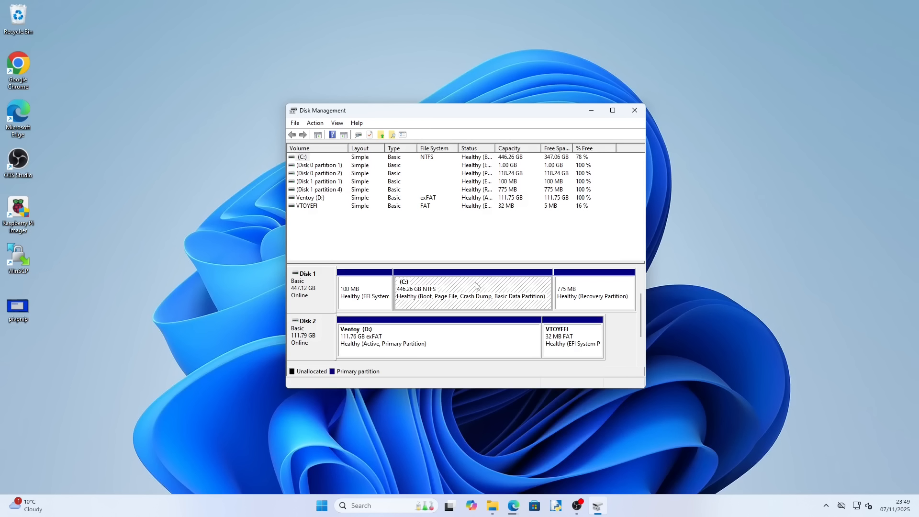
pyautogui.rightClick(476, 285)
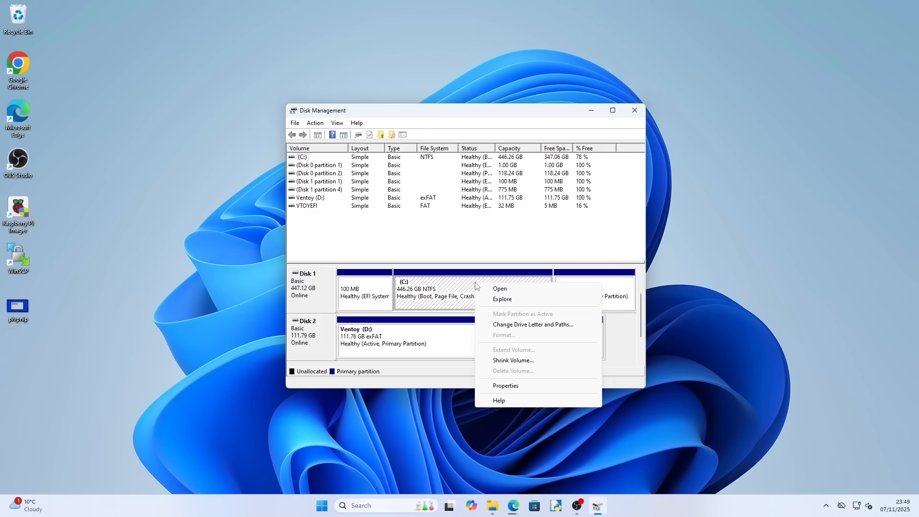
pyautogui.click(517, 363)
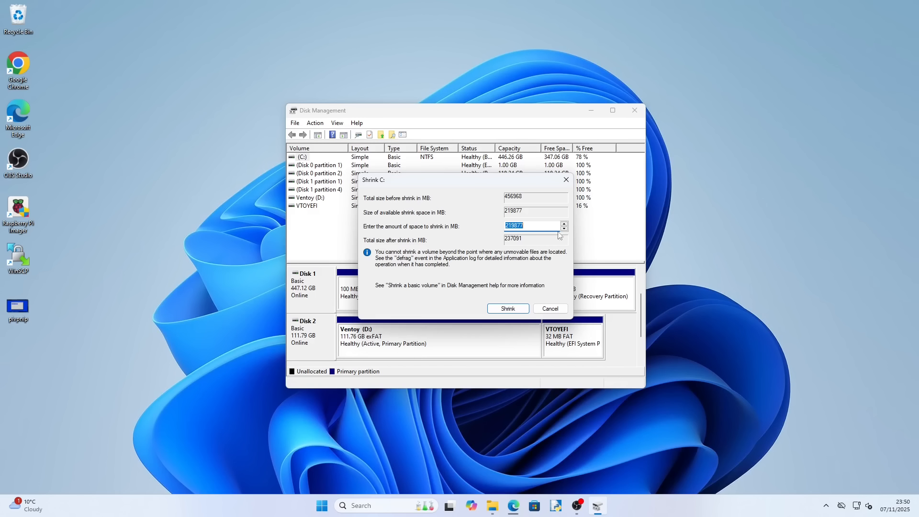
pyautogui.click(532, 226)
pyautogui.hotkey('ctrl', 'a')
pyautogui.write('100000')
pyautogui.click(508, 309)
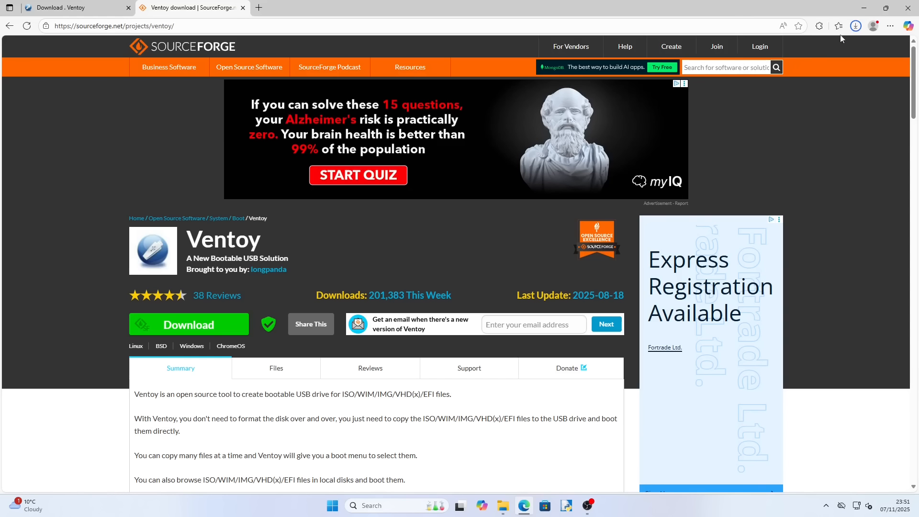
# Step: Check the ISO download in Edge, and copy q4os-6.2-x64-tde.r1 from Downloads to the Ventoy (D:) drive in File Explorer
pyautogui.click(855, 26)
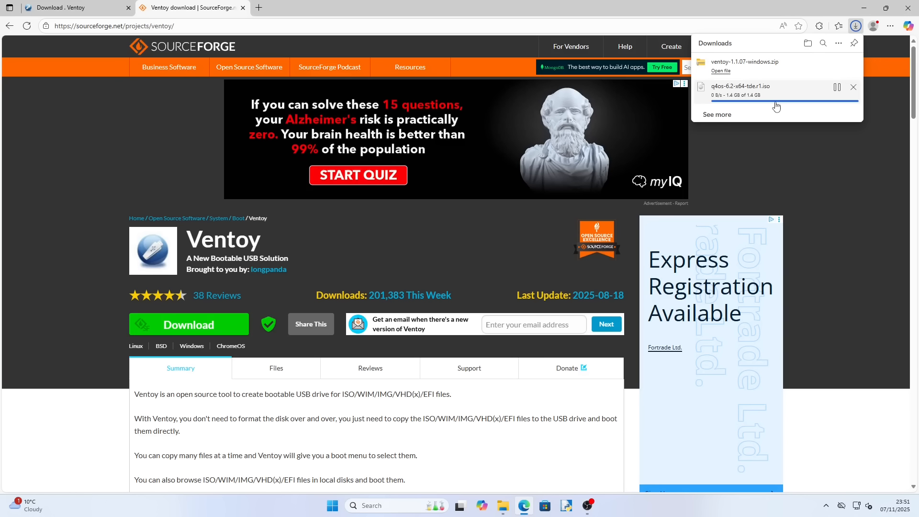
pyautogui.click(907, 9)
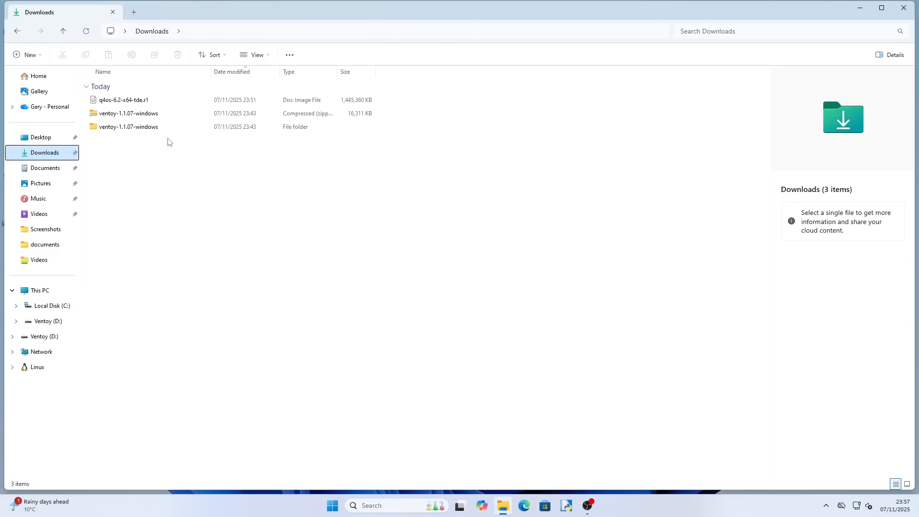
pyautogui.click(139, 102)
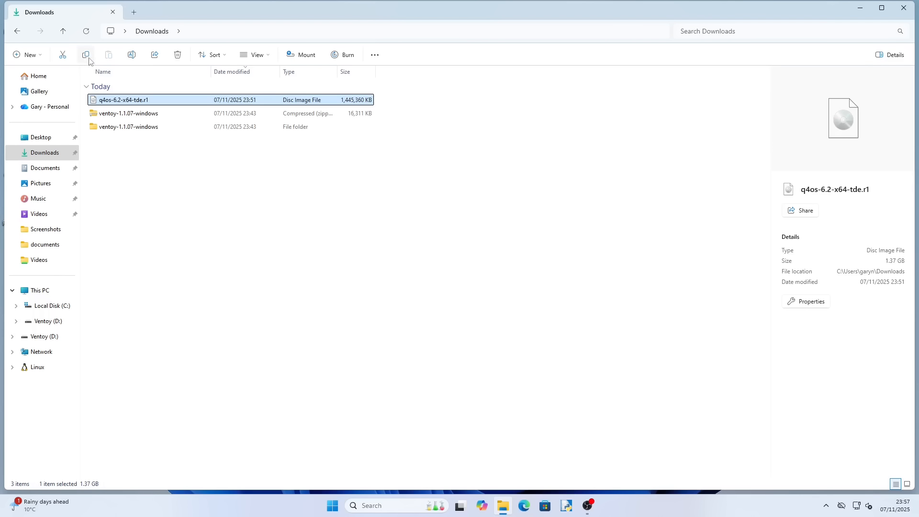
pyautogui.click(86, 56)
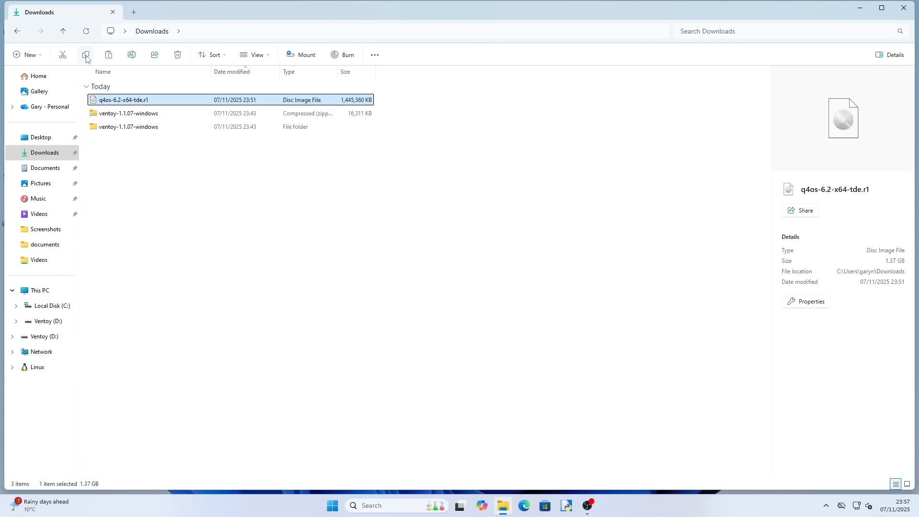
pyautogui.click(51, 329)
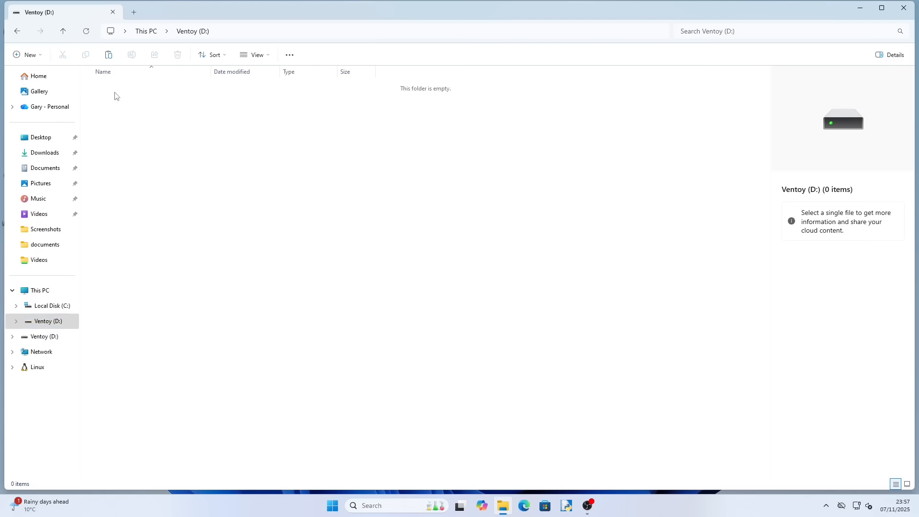
pyautogui.click(109, 56)
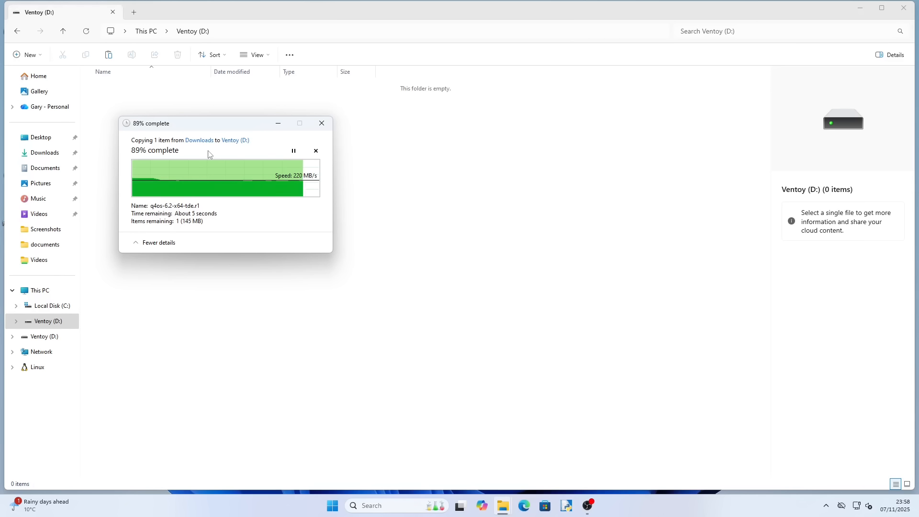
pyautogui.click(370, 260)
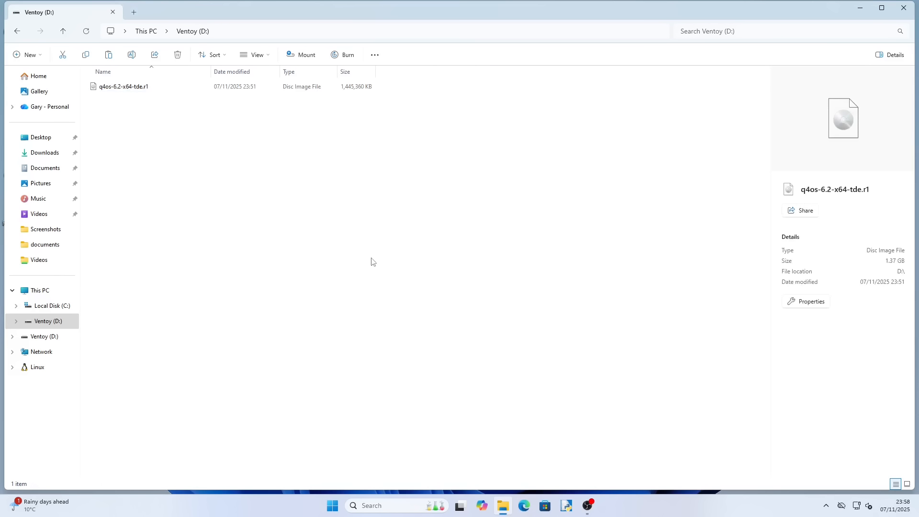
pyautogui.click(909, 9)
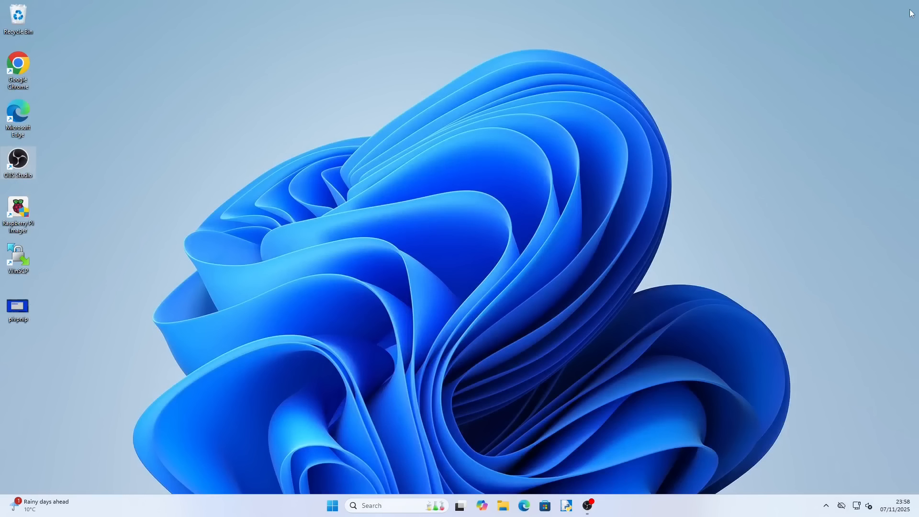
# Step: Restart the computer from UEFI OS (IntegralPortable SSD 3.00) and boot q4os-6.2-x64-tde.r1.iso through Ventoy
pyautogui.click(332, 506)
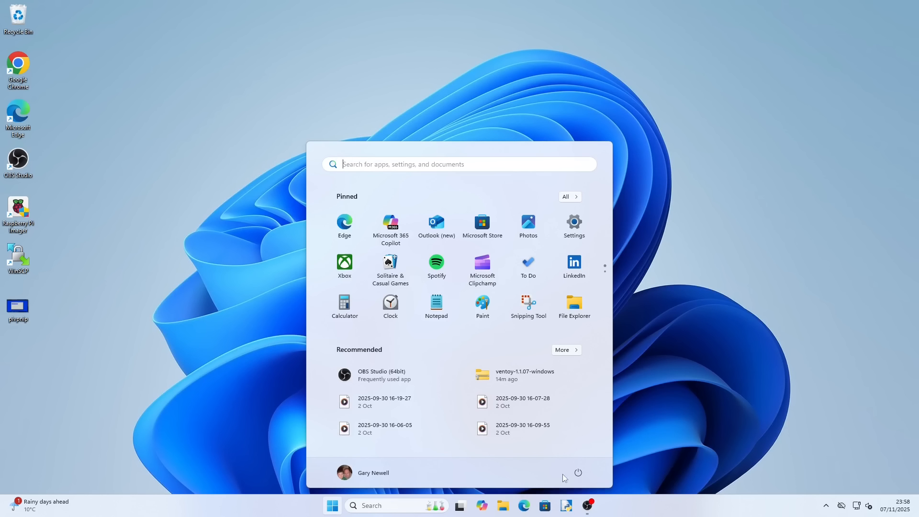
pyautogui.click(578, 472)
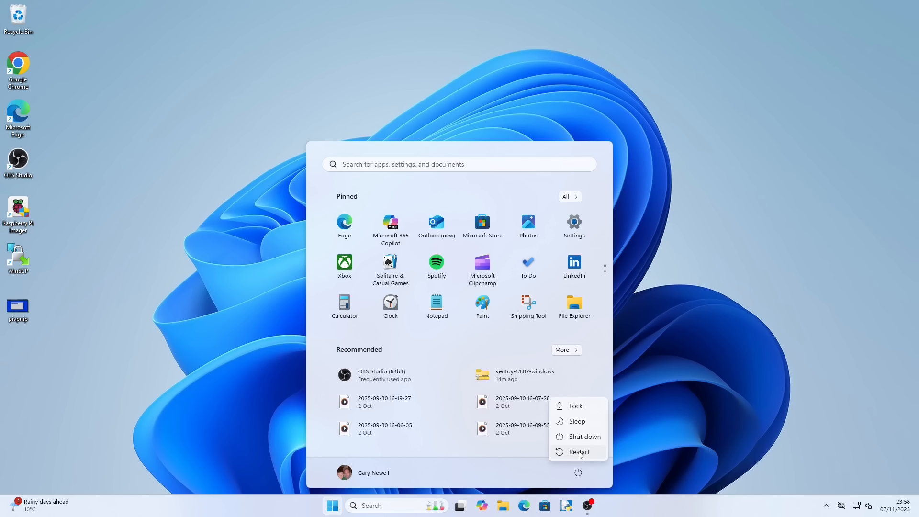
pyautogui.click(580, 452)
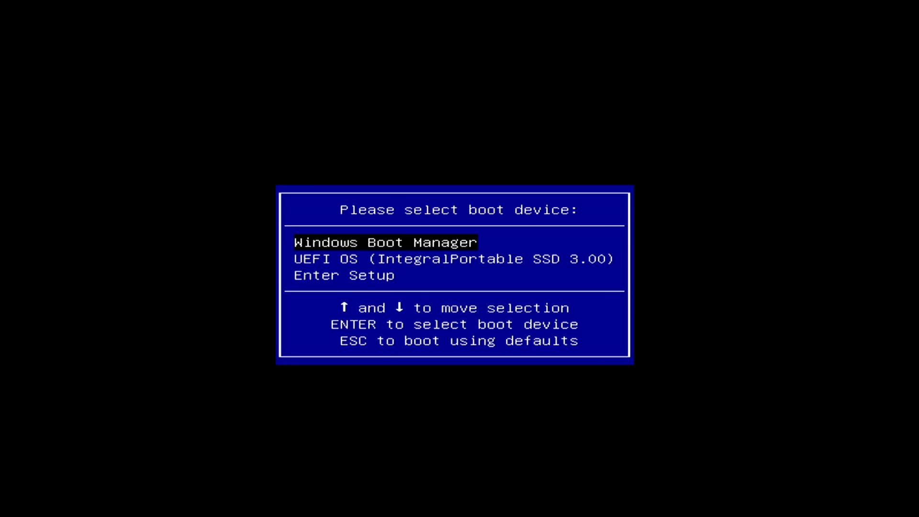
pyautogui.press('Down')
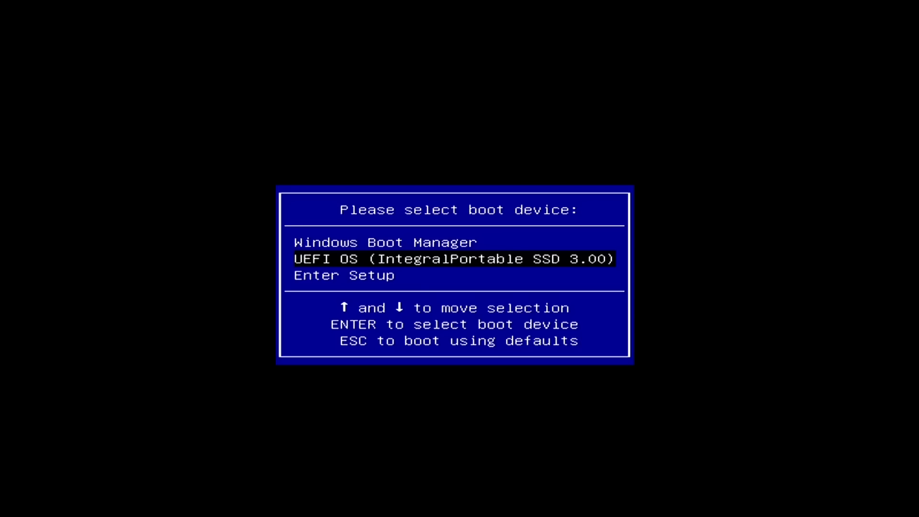
pyautogui.press('Return')
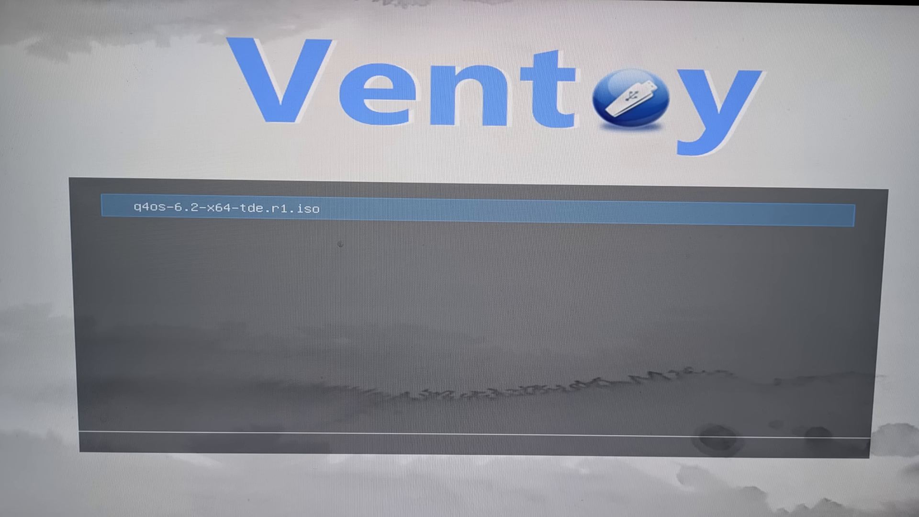
pyautogui.press('Return')
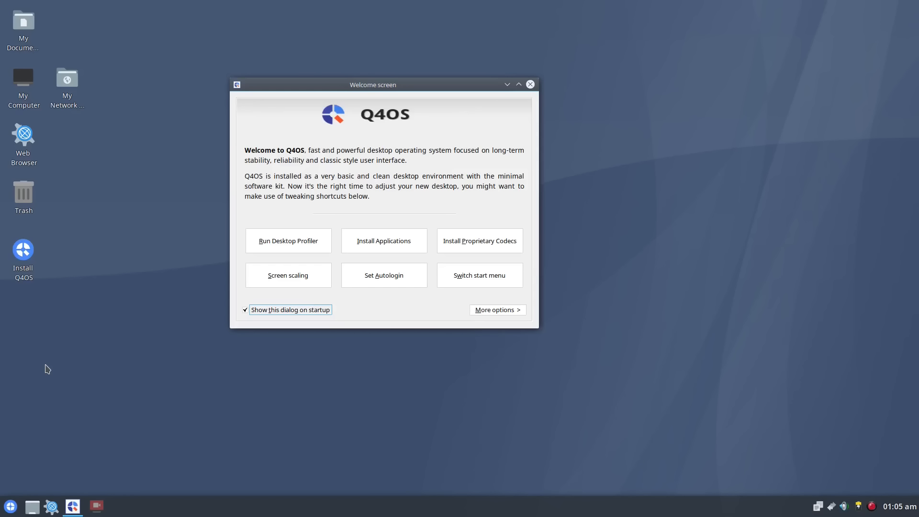
# Step: Dismiss the Q4OS welcome screen and launch the Q4OS installer with British English (United Kingdom) as its language
pyautogui.click(530, 84)
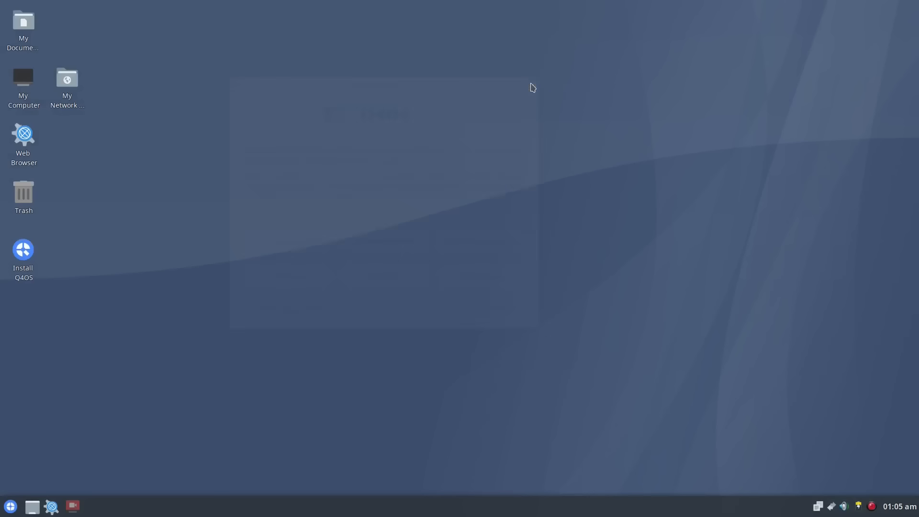
pyautogui.doubleClick(22, 263)
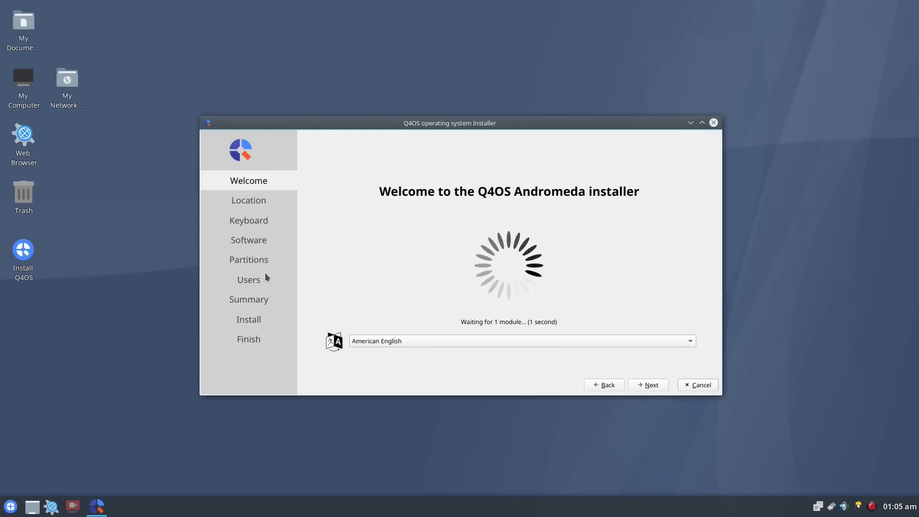
pyautogui.click(459, 342)
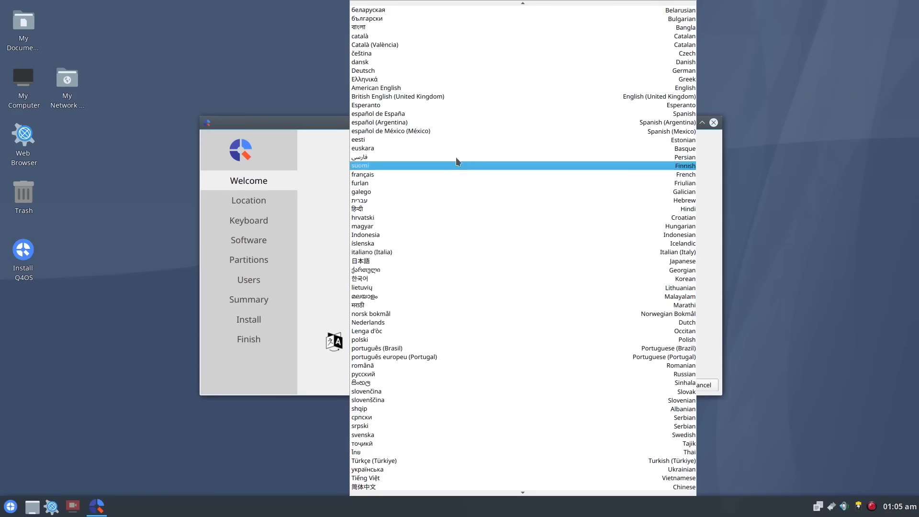
pyautogui.click(433, 97)
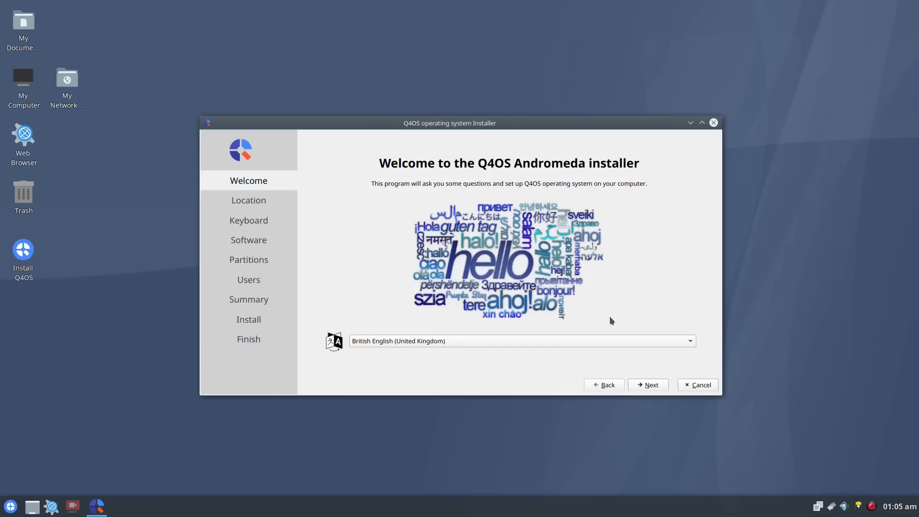
# Step: Accept the Europe/London location and the default English (UK) layout with the Generic 105-key PC keyboard model
pyautogui.click(650, 386)
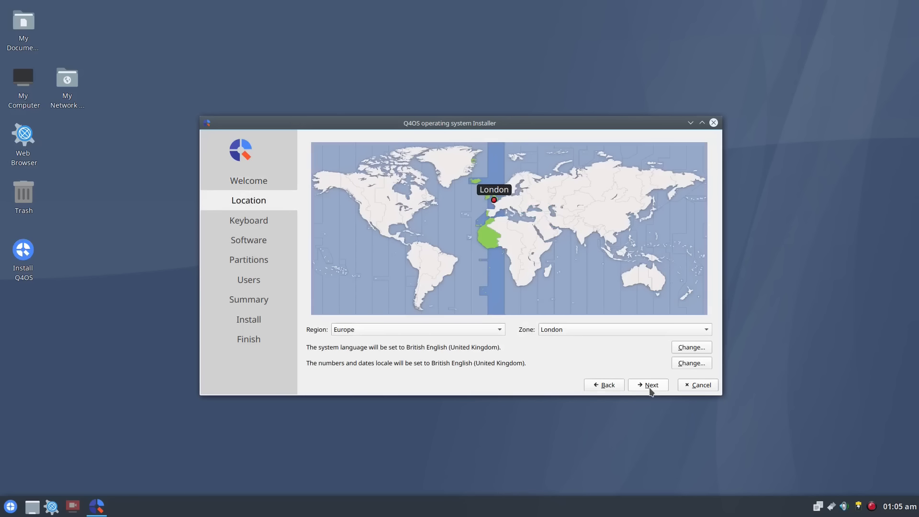
pyautogui.click(650, 388)
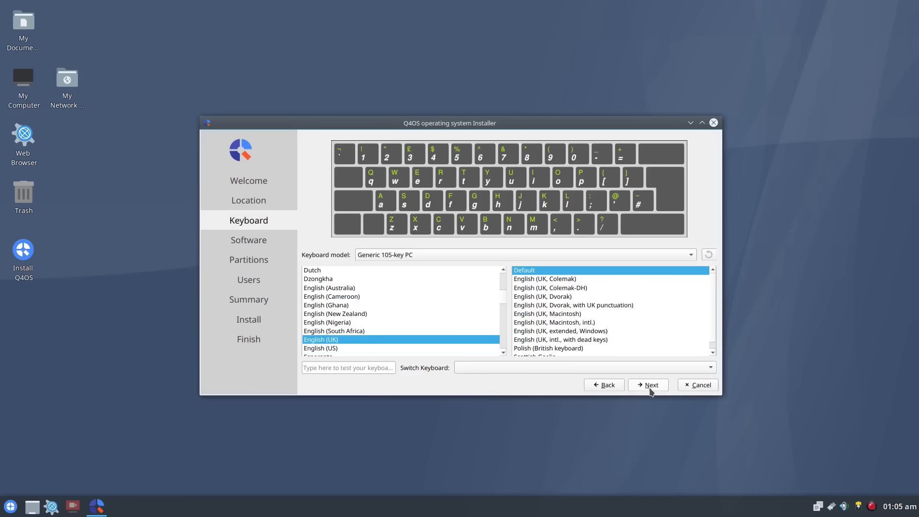
pyautogui.click(649, 389)
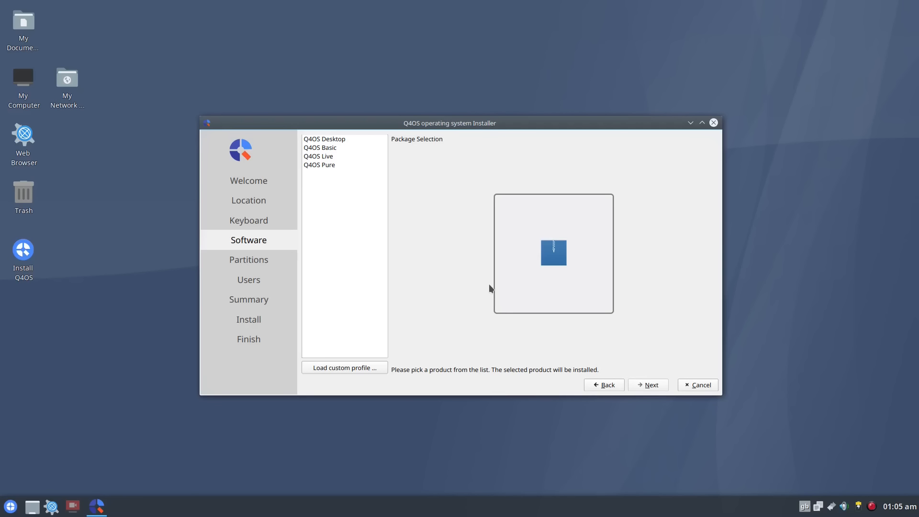
# Step: Review the Q4OS Desktop, Basic, Live and Pure software profiles, and continue with Q4OS Desktop
pyautogui.click(335, 143)
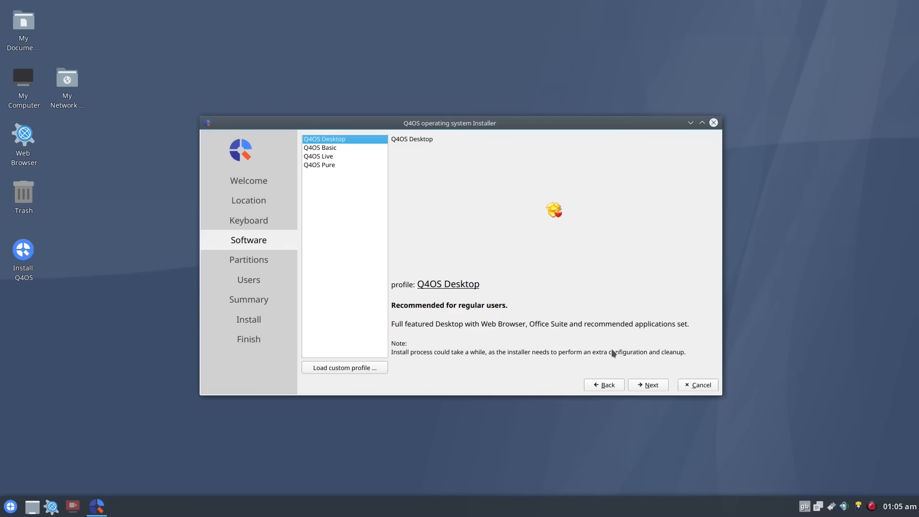
pyautogui.click(325, 149)
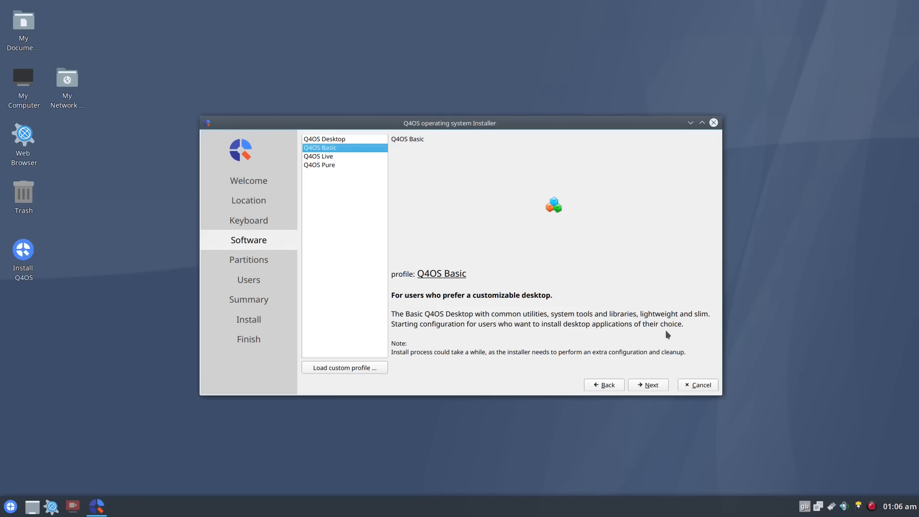
pyautogui.click(321, 157)
pyautogui.click(316, 166)
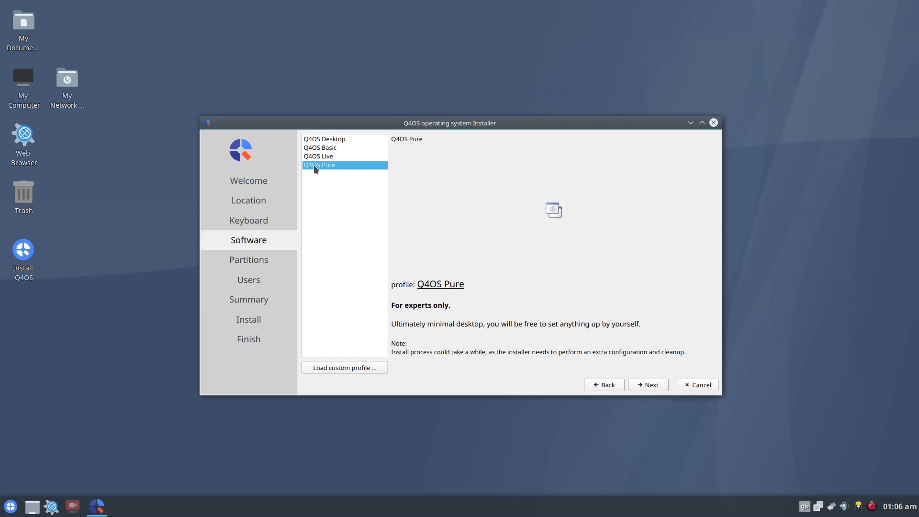
pyautogui.click(324, 139)
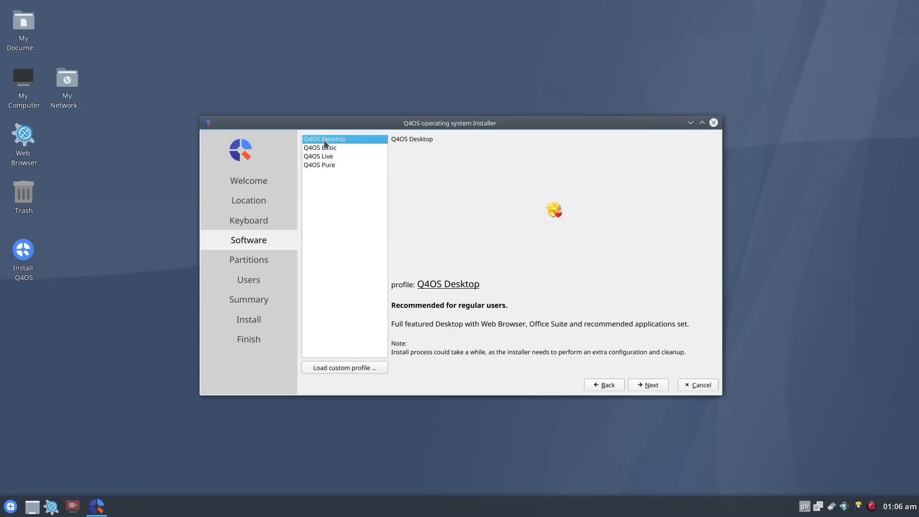
pyautogui.click(653, 385)
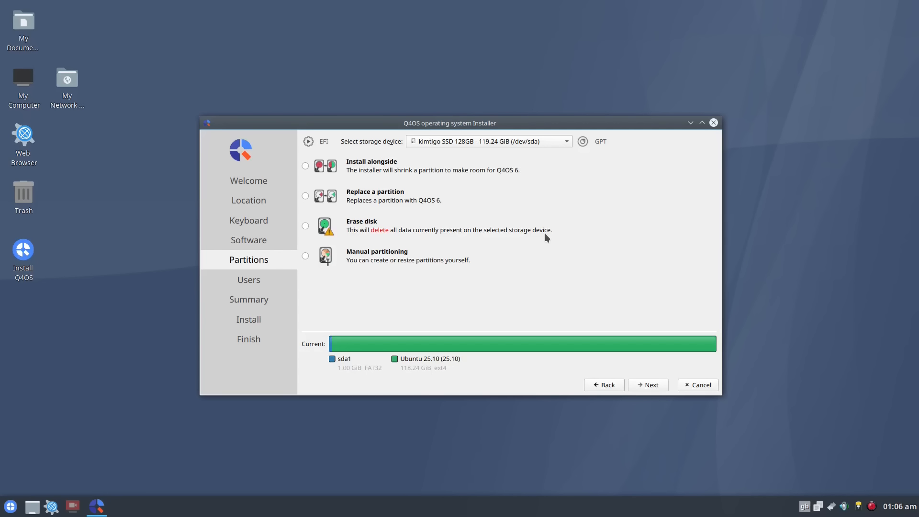
# Step: Choose the KINGSTON SA400S37480G (/dev/sdb) storage device and replace its 97.66 GiB free space with Q4OS
pyautogui.click(564, 142)
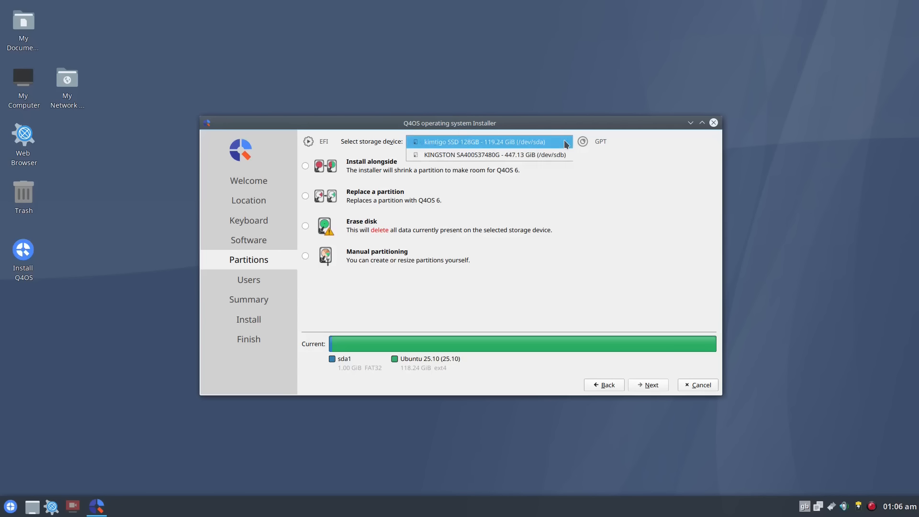
pyautogui.click(539, 155)
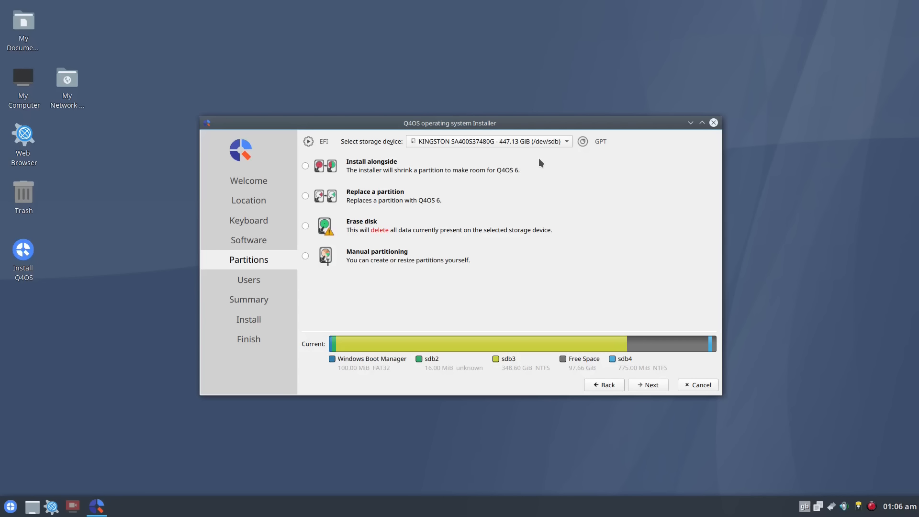
pyautogui.click(305, 196)
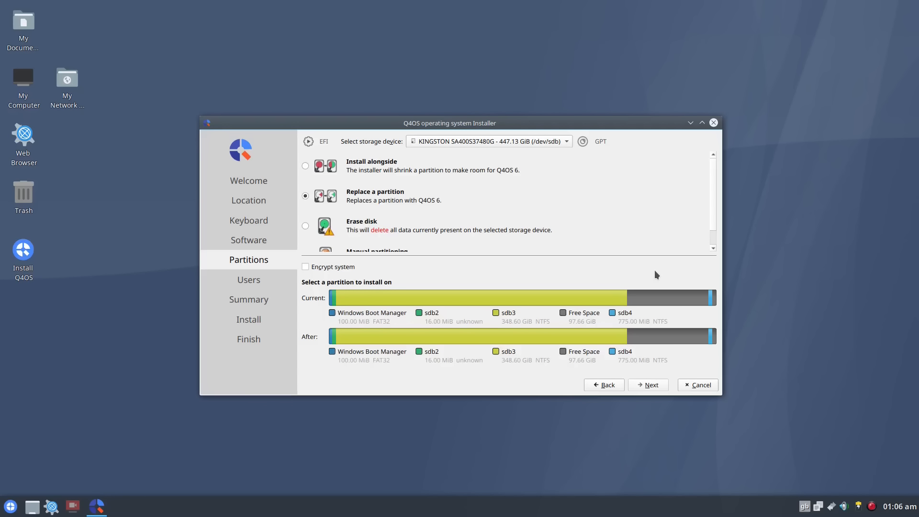
pyautogui.click(656, 299)
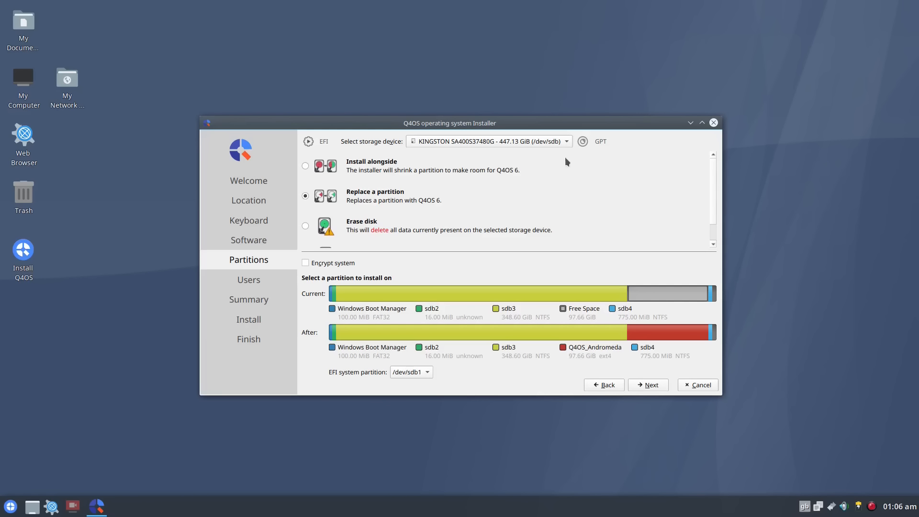
# Step: Continue to the user setup, enter the user's name with the matching login name, and name the computer q4ostrinity
pyautogui.click(650, 390)
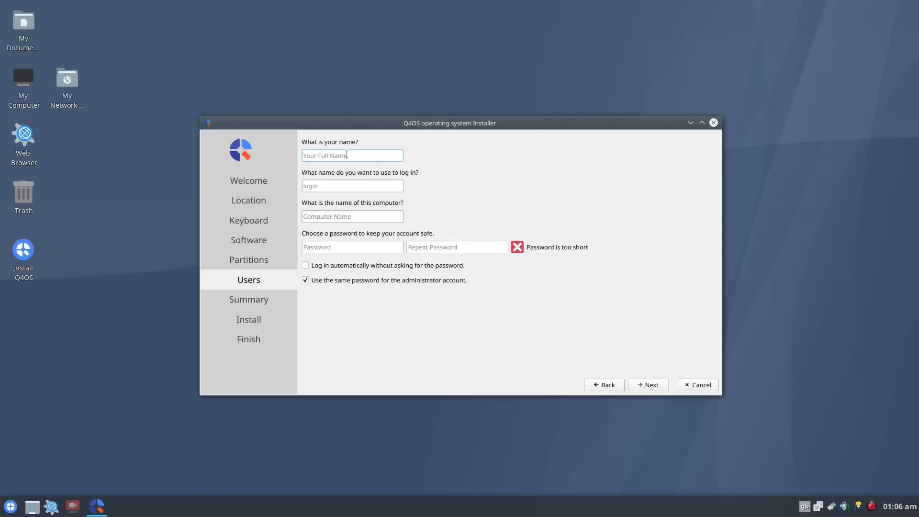
pyautogui.write('Gary')
pyautogui.press('Tab')
pyautogui.press('Tab')
pyautogui.write('t')
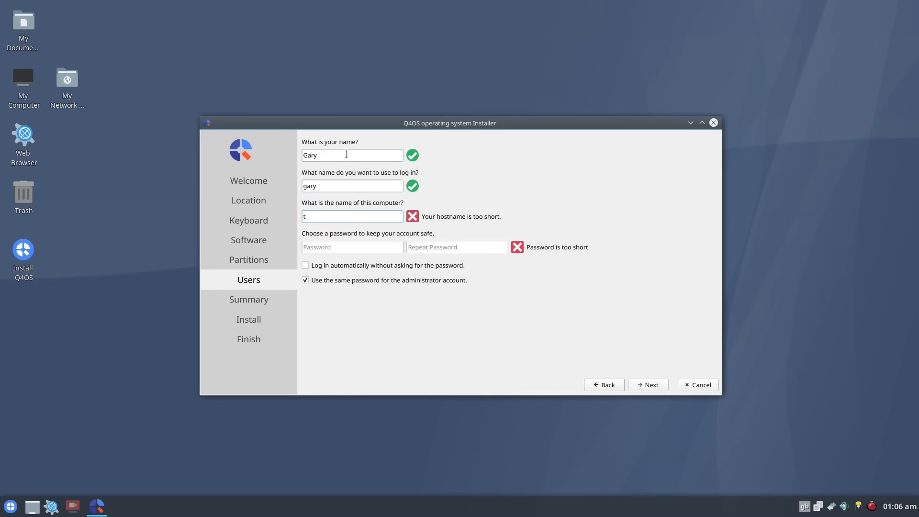
pyautogui.press('BackSpace')
pyautogui.write('q4os')
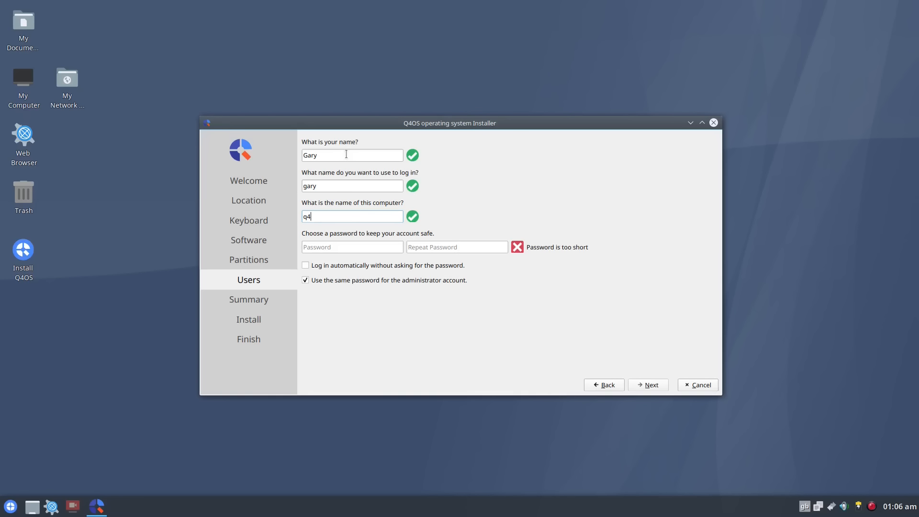
pyautogui.write('trinity')
# Step: Enter and repeat the account password, and start the Q4OS installation after accepting the summary
pyautogui.click(320, 247)
pyautogui.write('•••••••••')
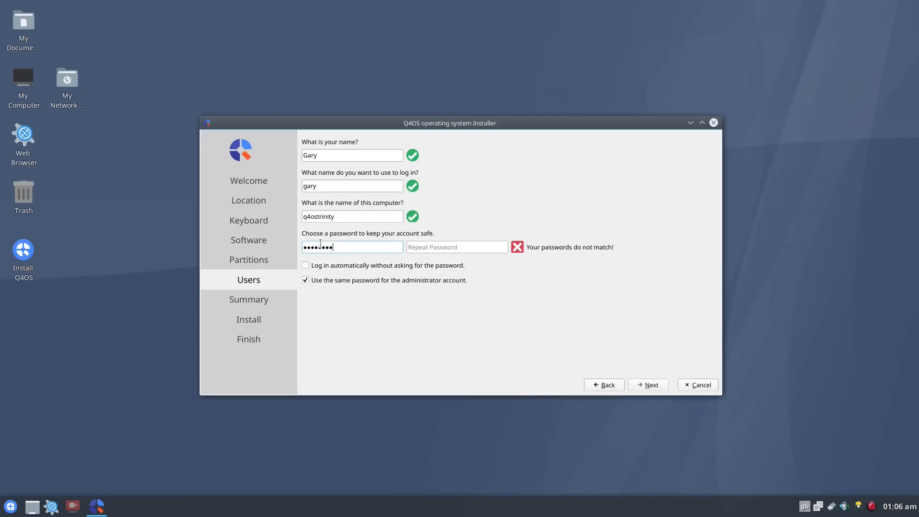
pyautogui.write('•')
pyautogui.press('Tab')
pyautogui.write('••••••••••')
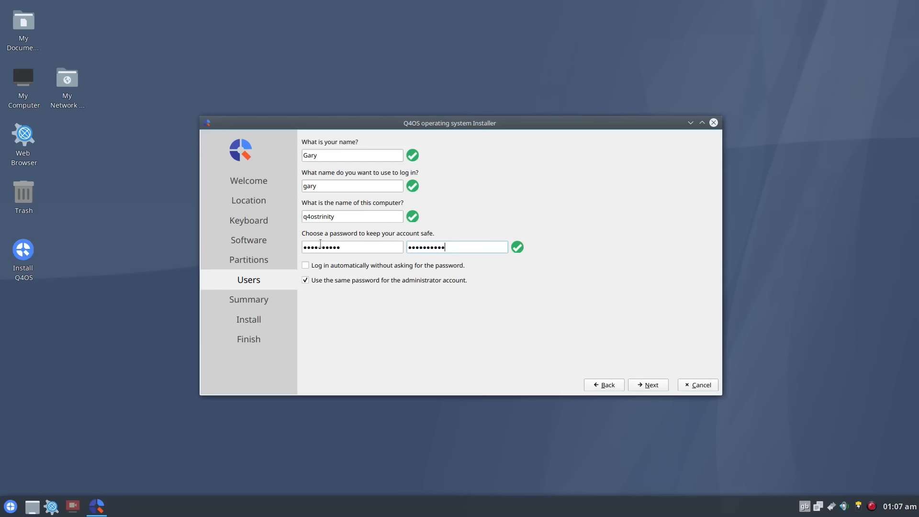
pyautogui.click(653, 386)
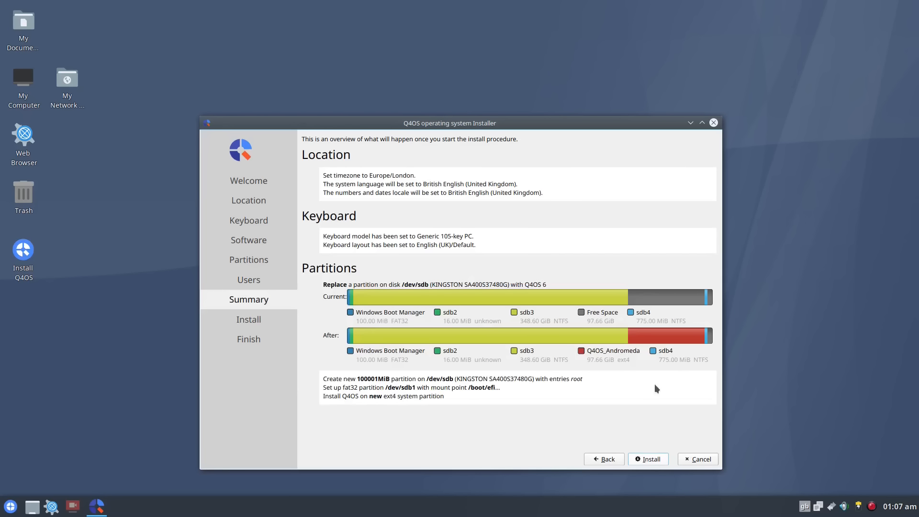
pyautogui.click(650, 460)
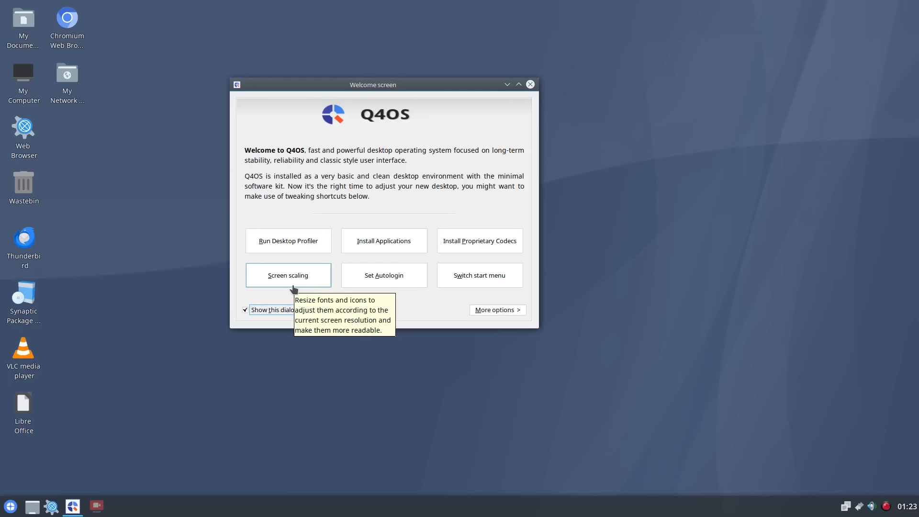
# Step: Examine the software profiles offered by the Desktop Profiler from the welcome screen and close it without installing any
pyautogui.click(296, 251)
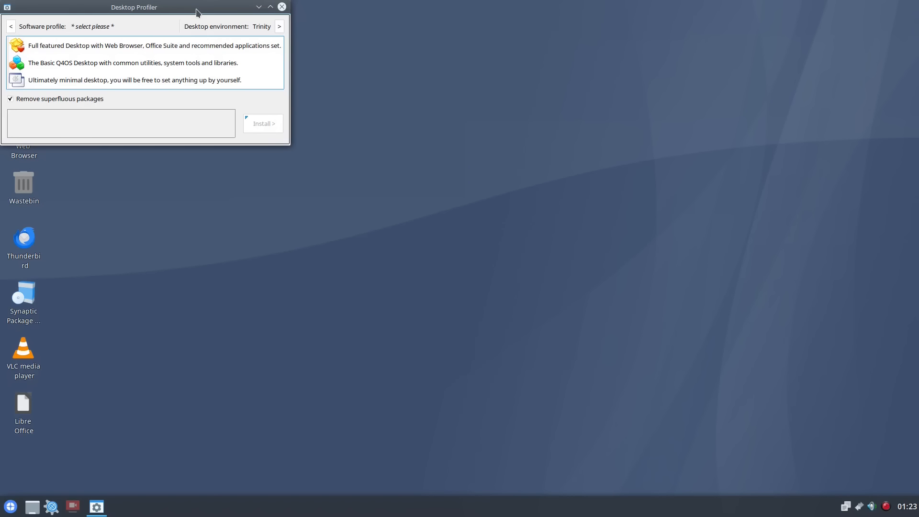
pyautogui.moveTo(196, 8); pyautogui.dragTo(464, 147)
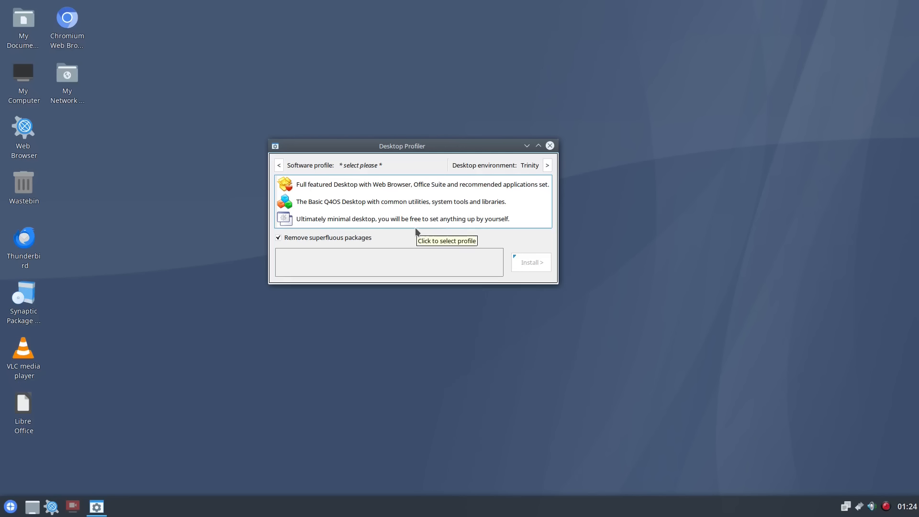
pyautogui.click(280, 166)
pyautogui.click(550, 146)
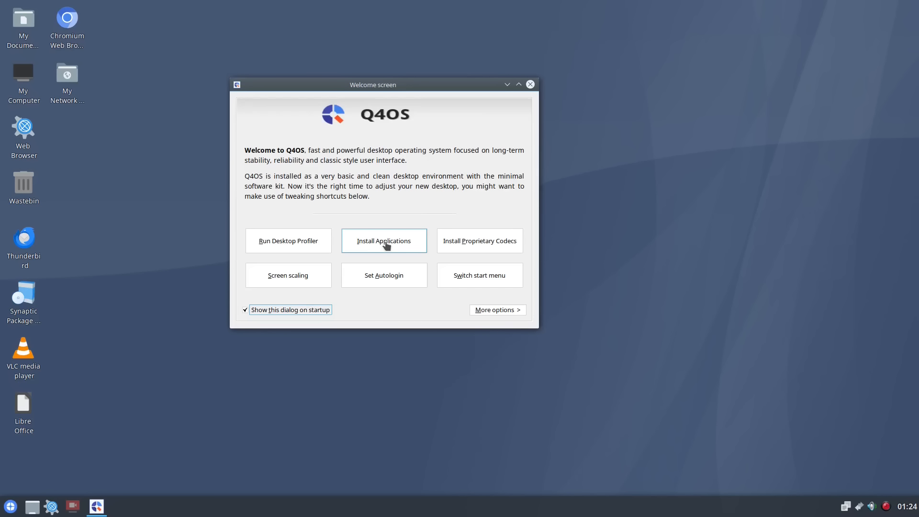